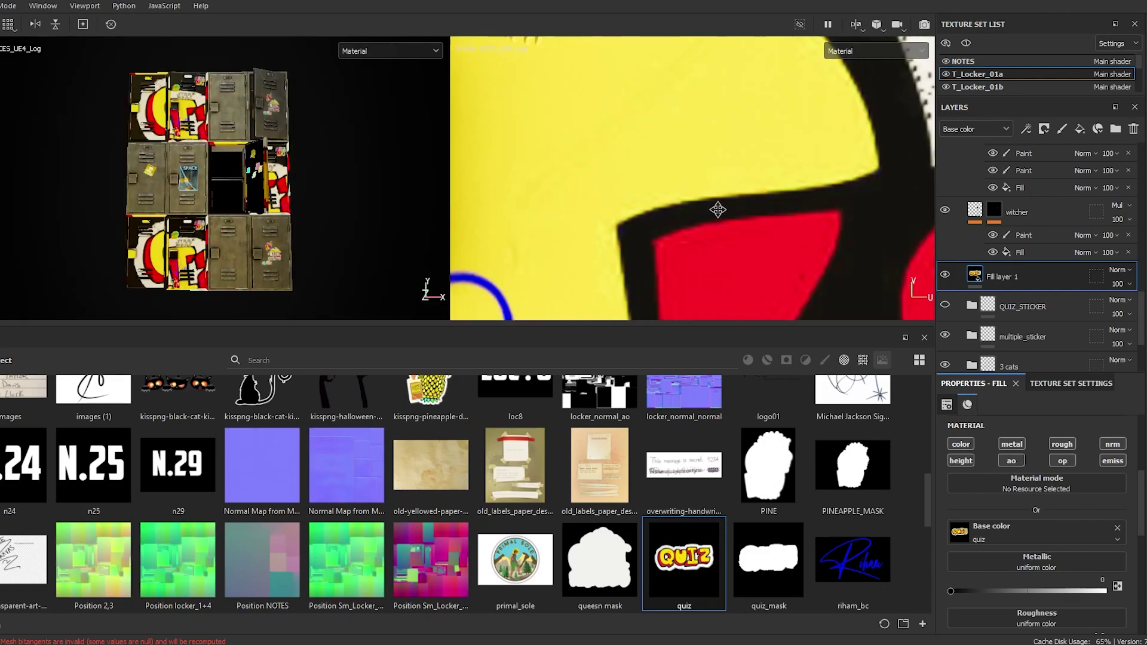
- Set the UV wrap of the quiz image's fill layer to None
scroll(1034, 528, "up", 3)
left_click(1030, 467)
left_click(1024, 482)
scroll(777, 161, "up", 3)
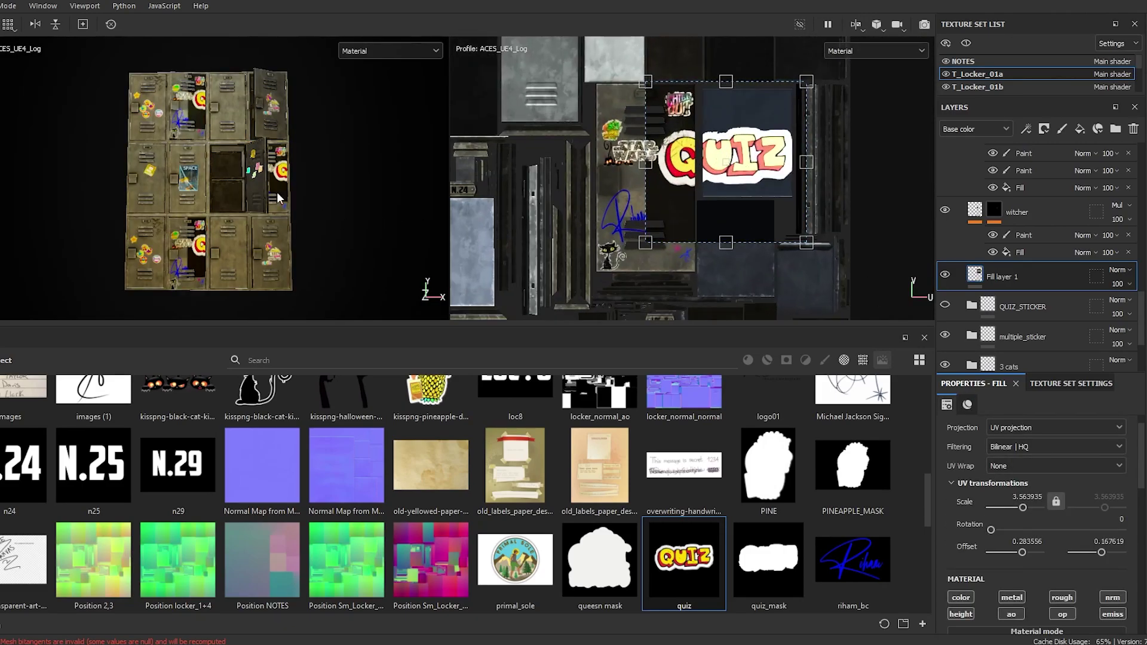
- Shrink the quiz image to a scale of about 11.27 and place it on the locker door below the Star Wars sticker
scroll(299, 197, "up", 6)
left_click_drag(723, 172, 662, 200)
left_click_drag(584, 111, 628, 180)
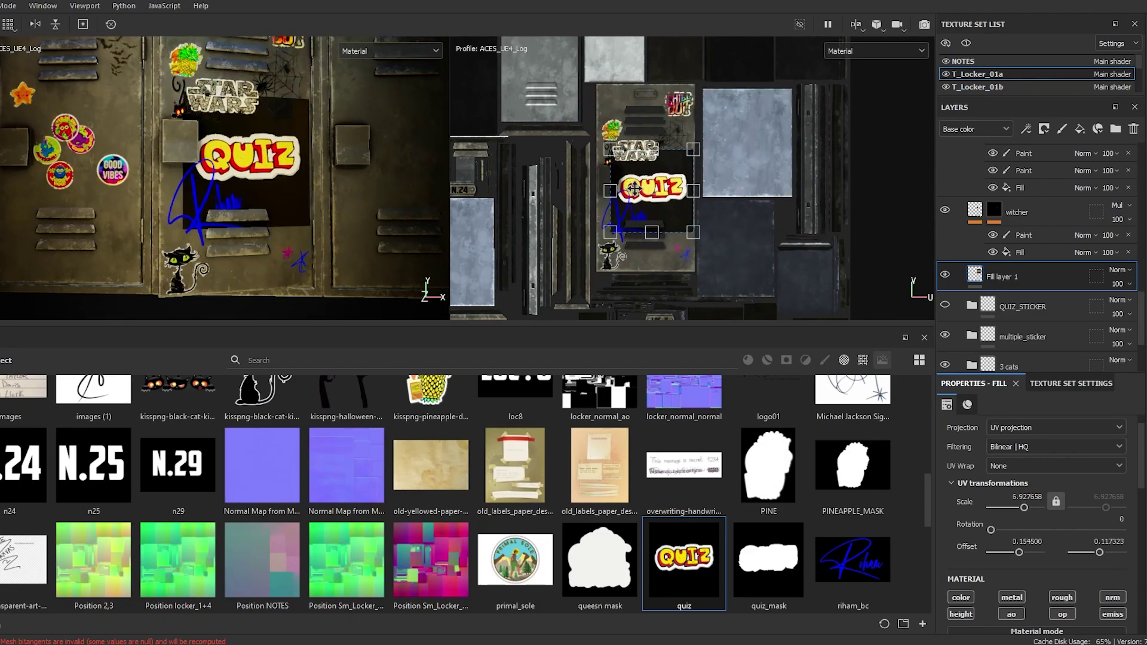
scroll(628, 172, "up", 5)
left_click_drag(584, 116, 642, 211)
left_click_drag(724, 142, 730, 136)
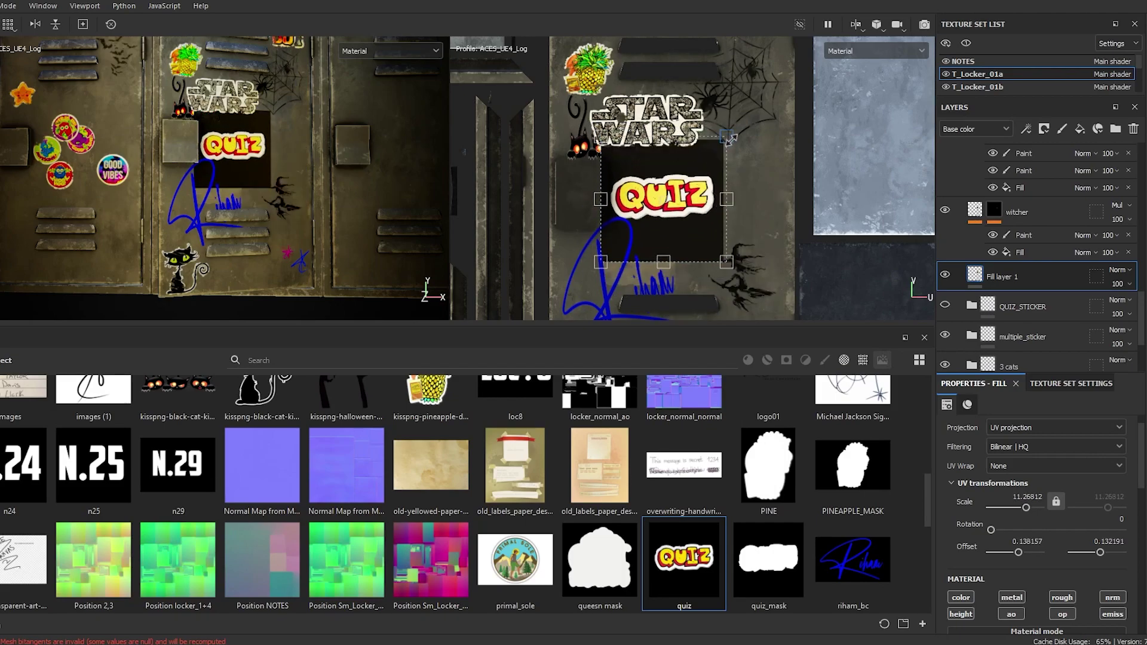
scroll(684, 197, "up", 3)
- Rename the fill layer as quiz and add a black mask to it
double_click(1007, 277)
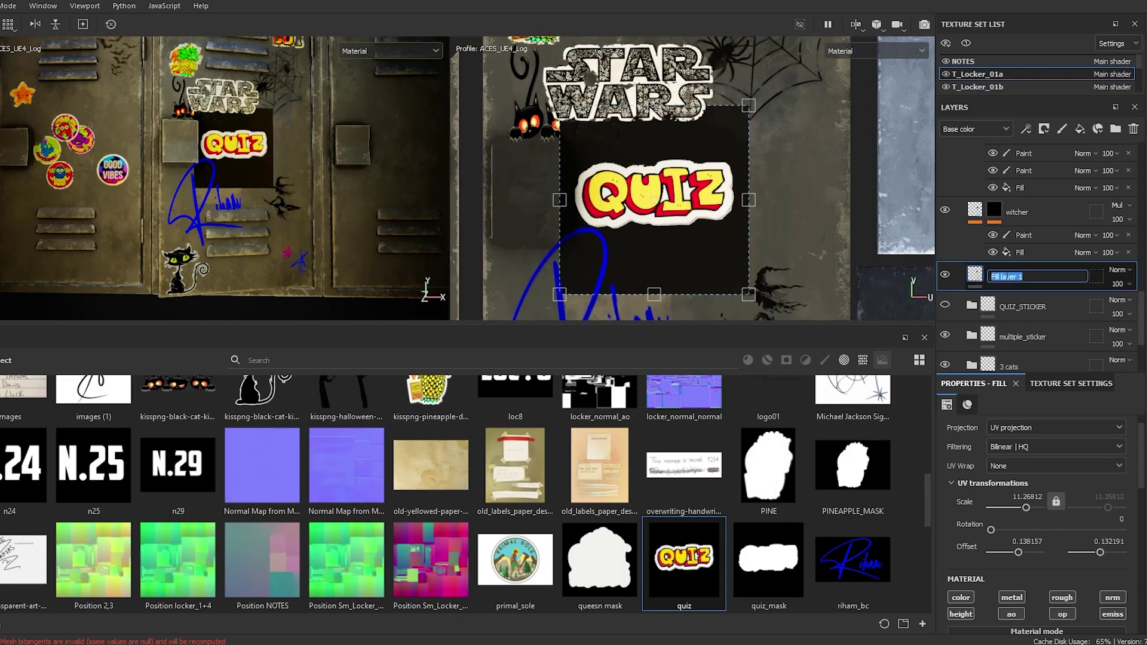
key("Return")
right_click(998, 273)
left_click(1023, 8)
- Add a fill to the quiz layer's mask and use the quiz_mask texture as its grayscale
right_click(995, 276)
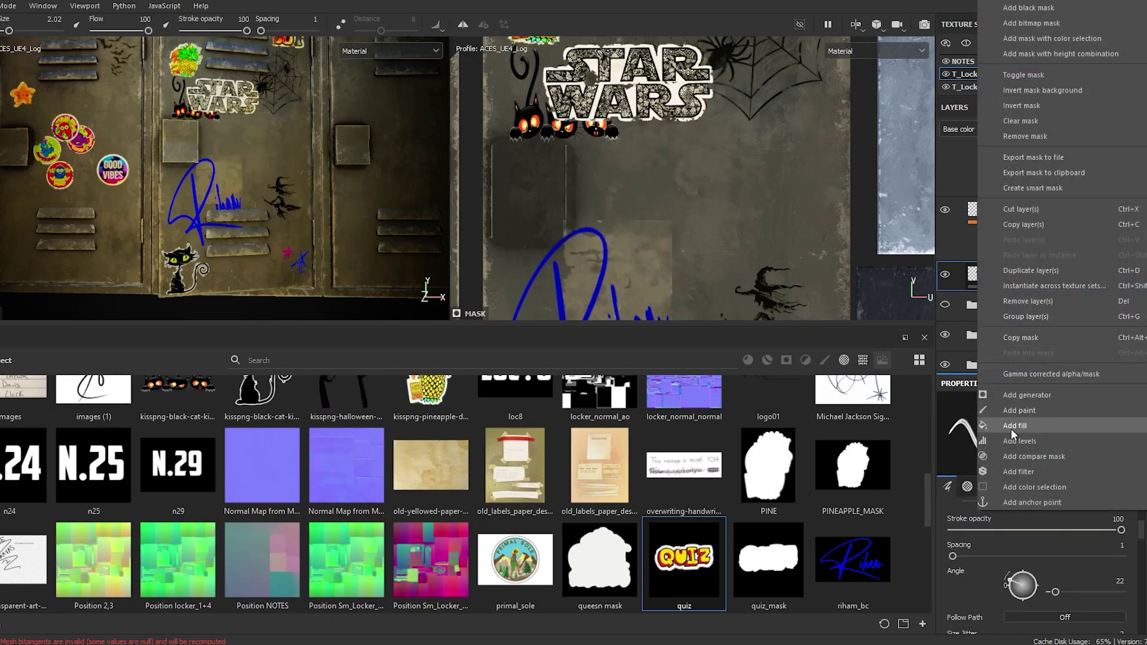
left_click(1014, 427)
left_click_drag(777, 570, 1013, 529)
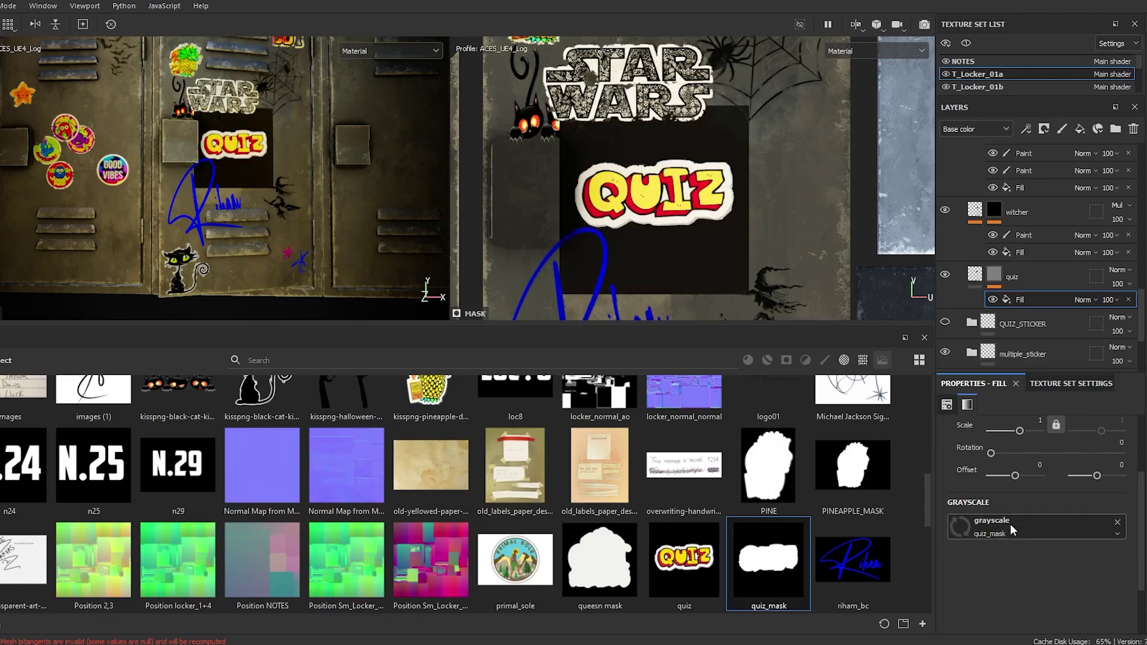
- Shrink the quiz_mask projection and move it over the QUIZ sticker on the locker door
scroll(712, 210, "down", 10)
left_click_drag(587, 114, 708, 230)
scroll(747, 251, "up", 5)
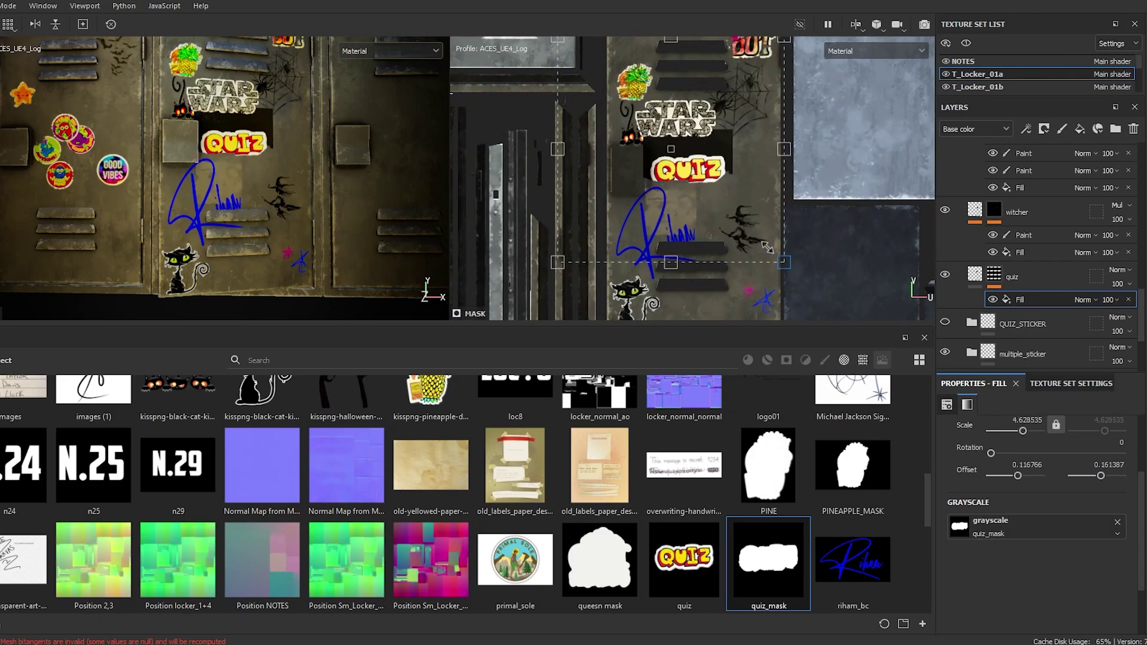
left_click_drag(770, 254, 729, 212)
left_click_drag(686, 153, 709, 195)
left_click_drag(761, 266, 712, 154)
- Fine-tune the mask fill to a scale of about 11.88 and offset of about 0.139, 0.133, matching the sticker's outline
scroll(682, 206, "up", 3)
left_click_drag(544, 270, 622, 198)
left_click_drag(727, 134, 711, 168)
scroll(710, 166, "up", 3)
left_click_drag(819, 271, 788, 240)
left_click_drag(674, 151, 689, 167)
scroll(688, 151, "up", 3)
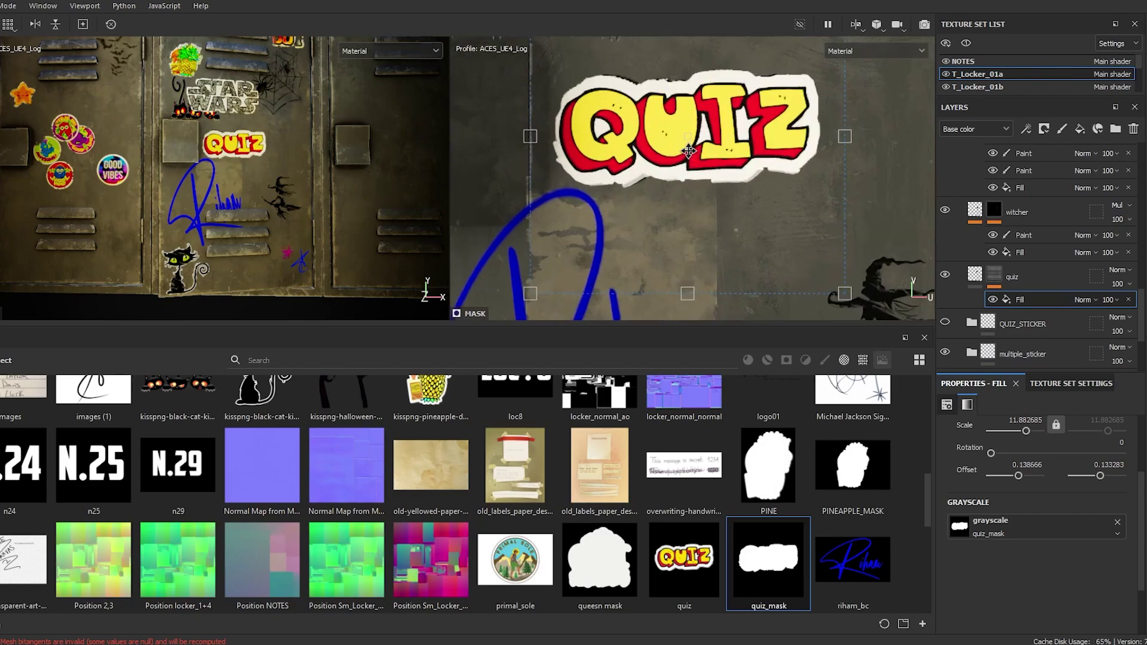
scroll(688, 151, "up", 1)
- Limit the quiz layer's material to the color, roughness and height channels
left_click(976, 275)
left_click(961, 521)
left_click(961, 521)
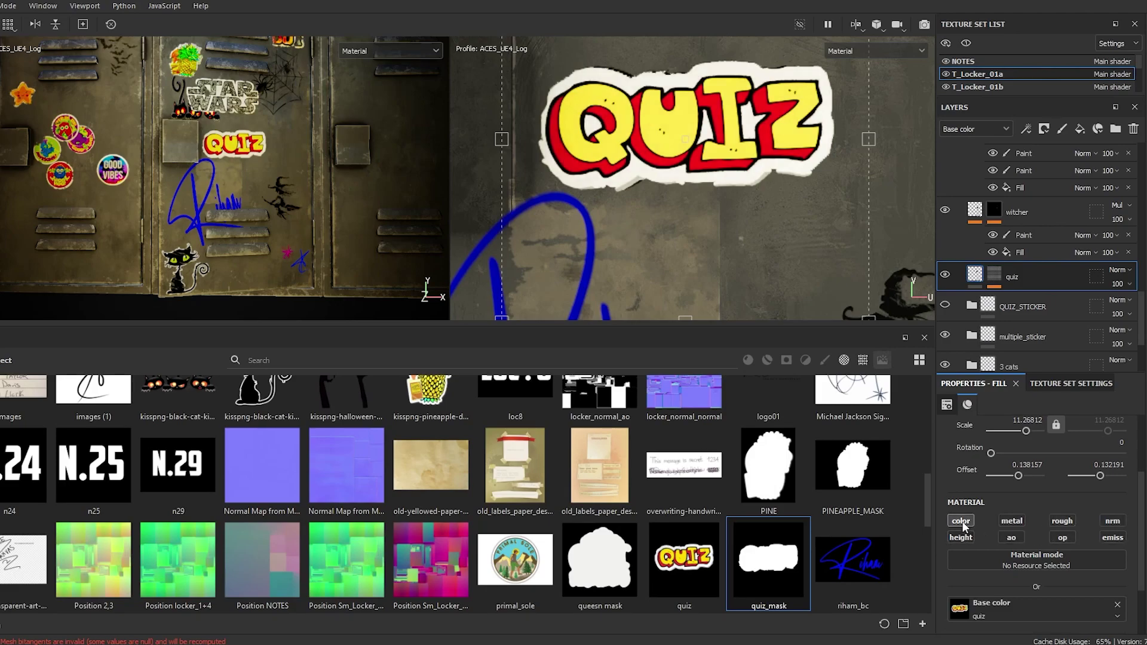
scroll(979, 528, "down", 1)
left_click(1062, 482)
left_click(960, 498)
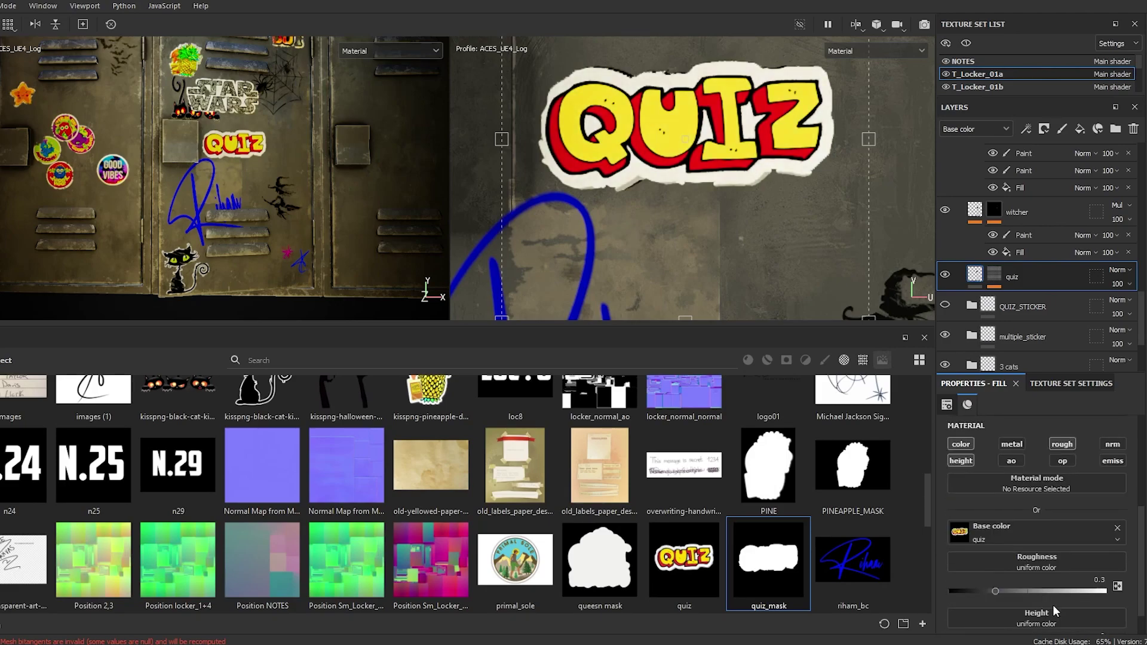
- Set the quiz layer's height to about 0.13
scroll(1047, 597, "down", 2)
type("0.03")
key("Return")
left_click_drag(1034, 620, 1068, 625)
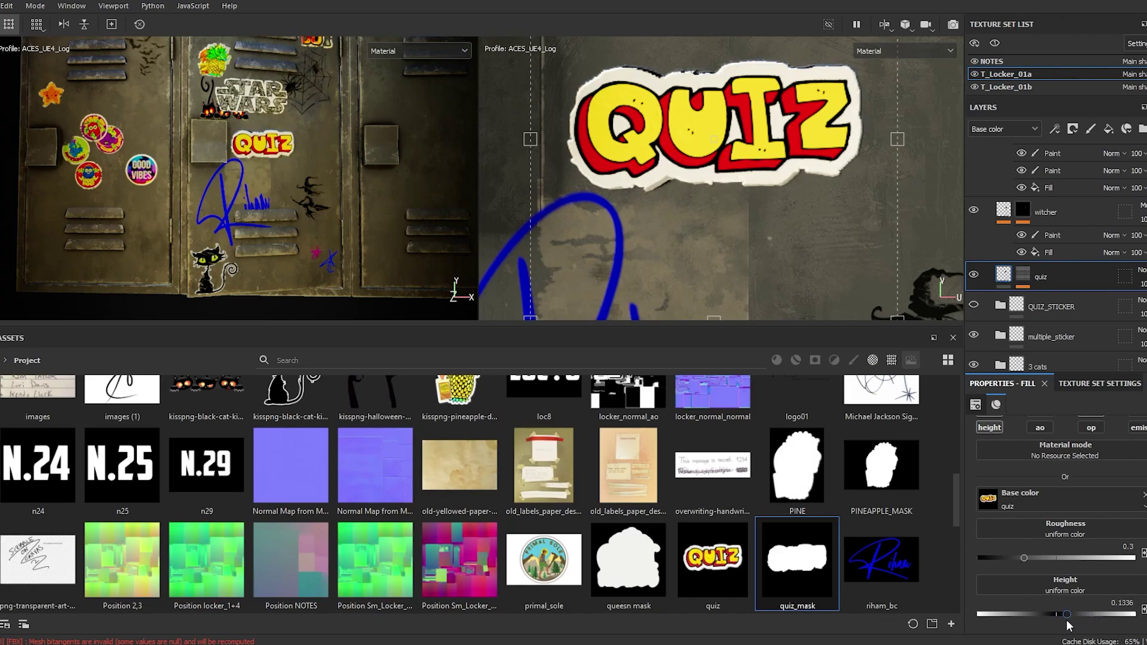
- Add a paint effect above the fill in the quiz layer's mask
left_click(1022, 275)
left_click(1048, 299)
right_click(1022, 301)
left_click(1063, 473)
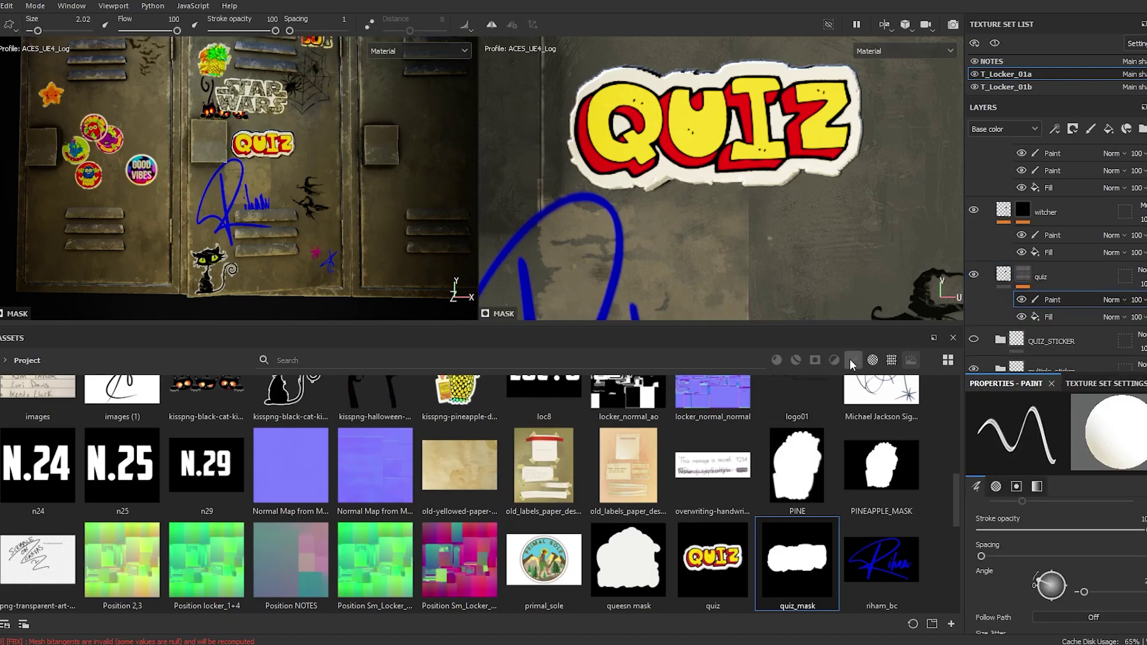
- Search the brushes of all libraries for "dirt" and select the Dirt 1 brush
left_click(853, 360)
left_click(4, 361)
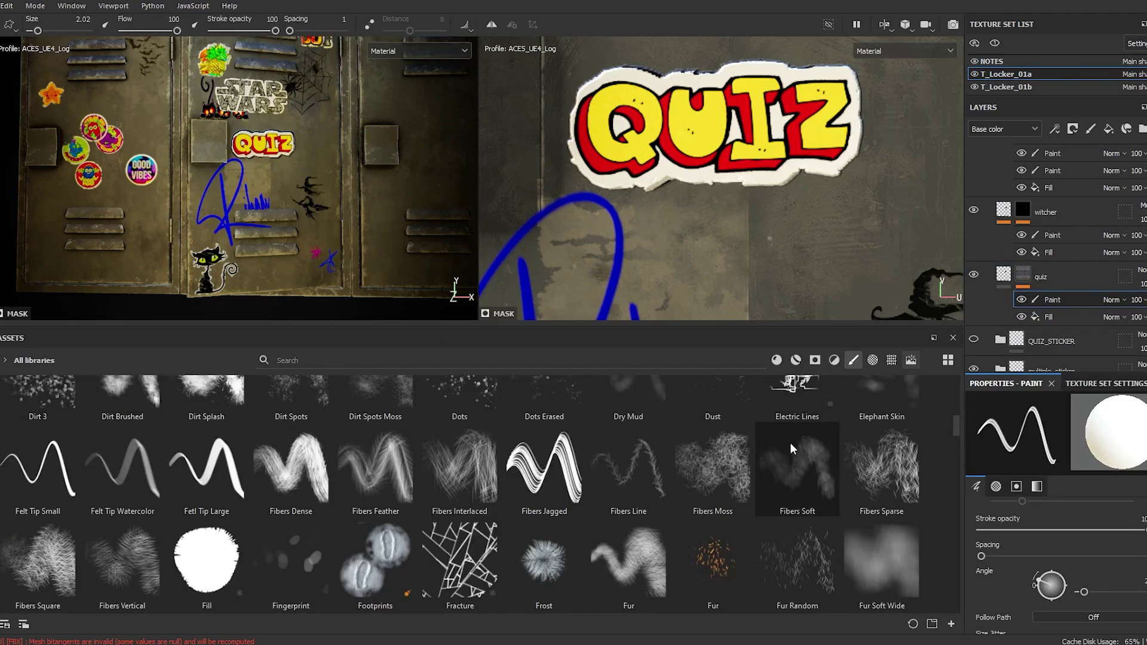
left_click(403, 360)
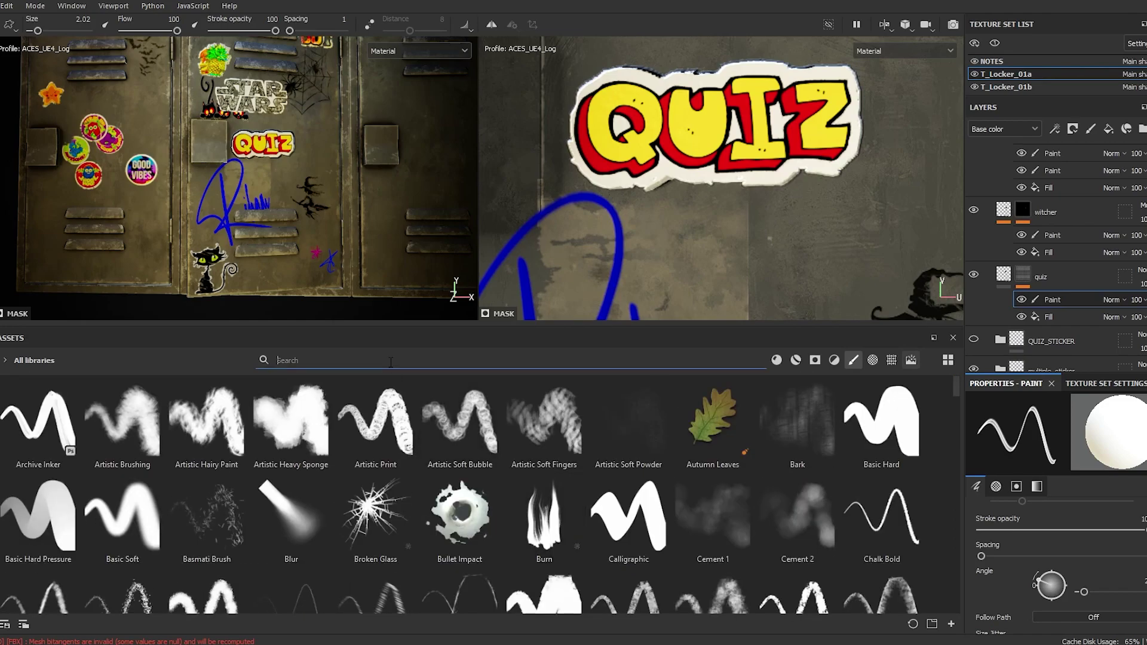
type("dirt")
left_click(619, 432)
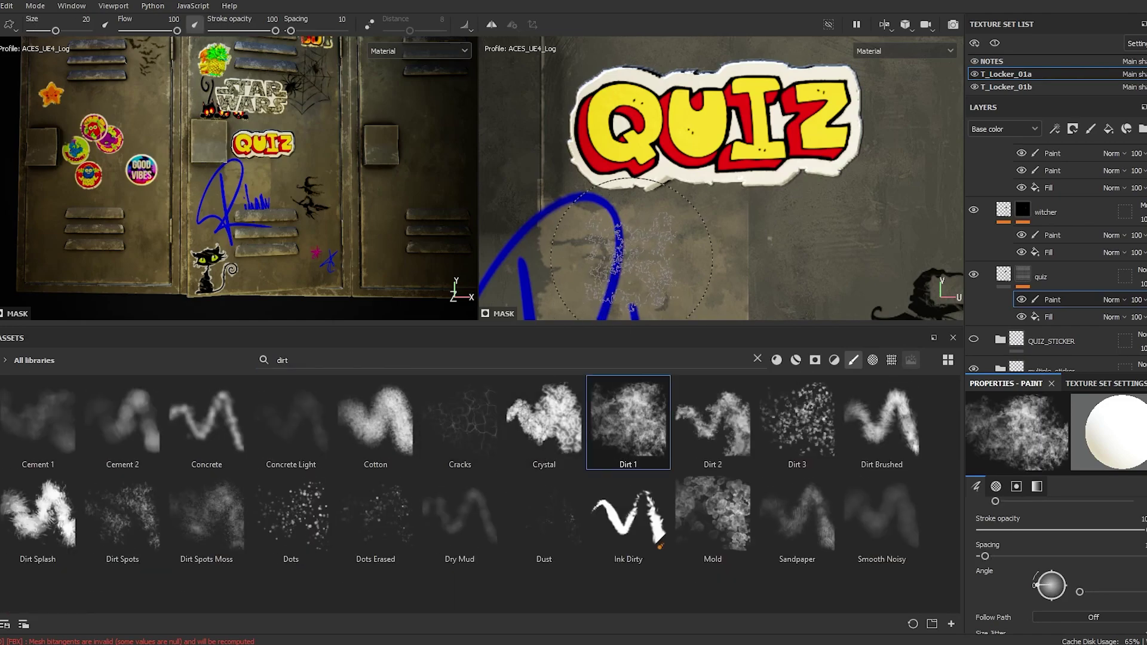
- Set the Dirt 1 brush's alpha hardness to 1 and its size to 2.95
right_click(628, 154)
left_click_drag(739, 377, 879, 379)
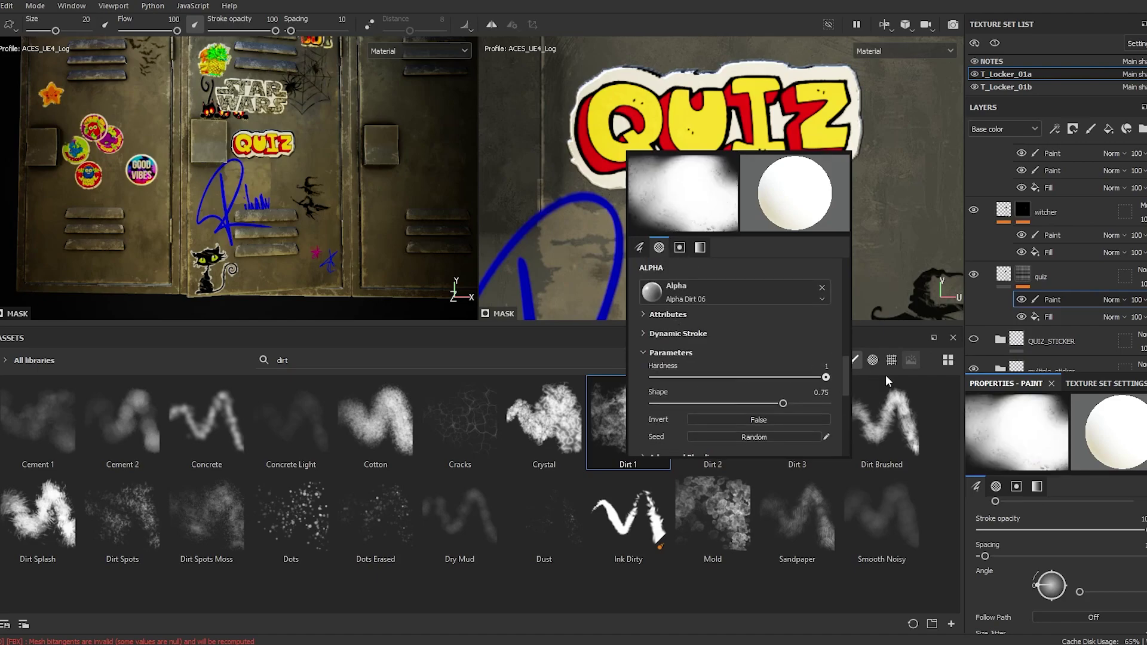
left_click(639, 247)
left_click_drag(692, 312, 650, 312)
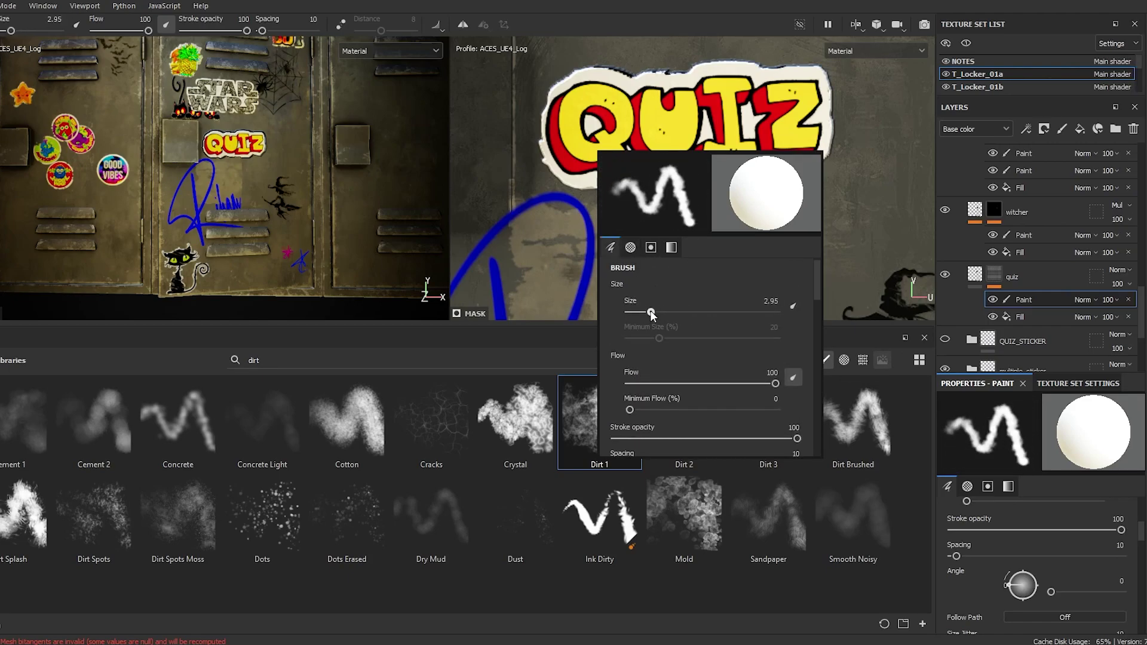
- Try eroding the QUIZ sticker's lower-left edge with the Dirt 1 brush, and undo the strokes
scroll(542, 199, "up", 5)
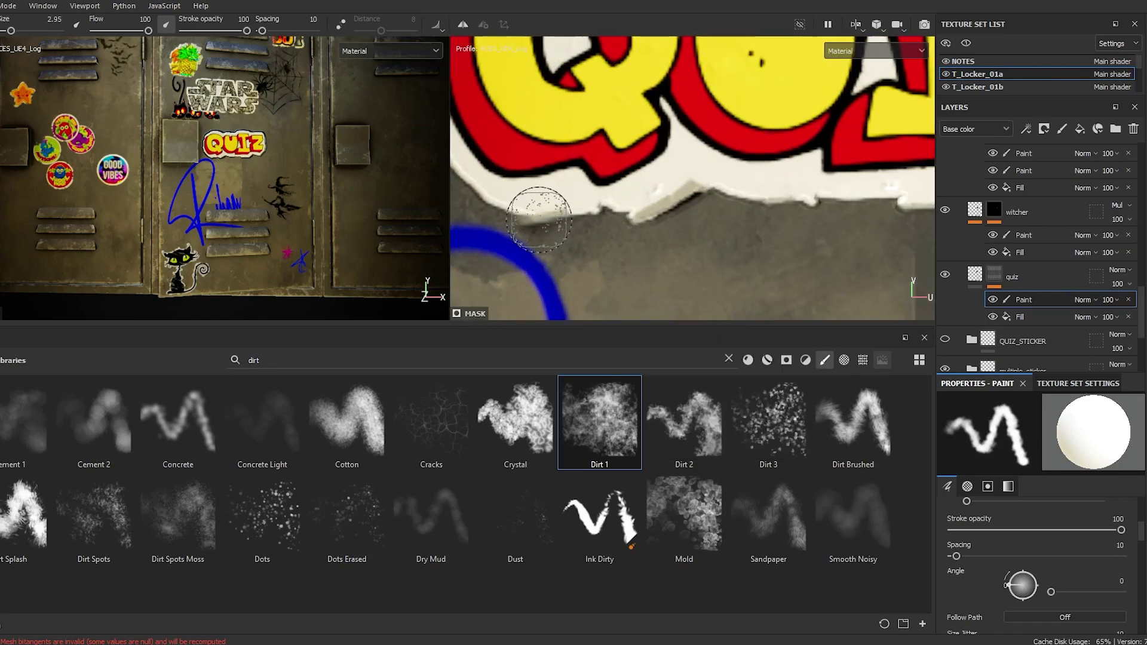
mouse_move(499, 218)
left_mouse_down()
mouse_move(525, 199)
mouse_move(573, 233)
left_mouse_up()
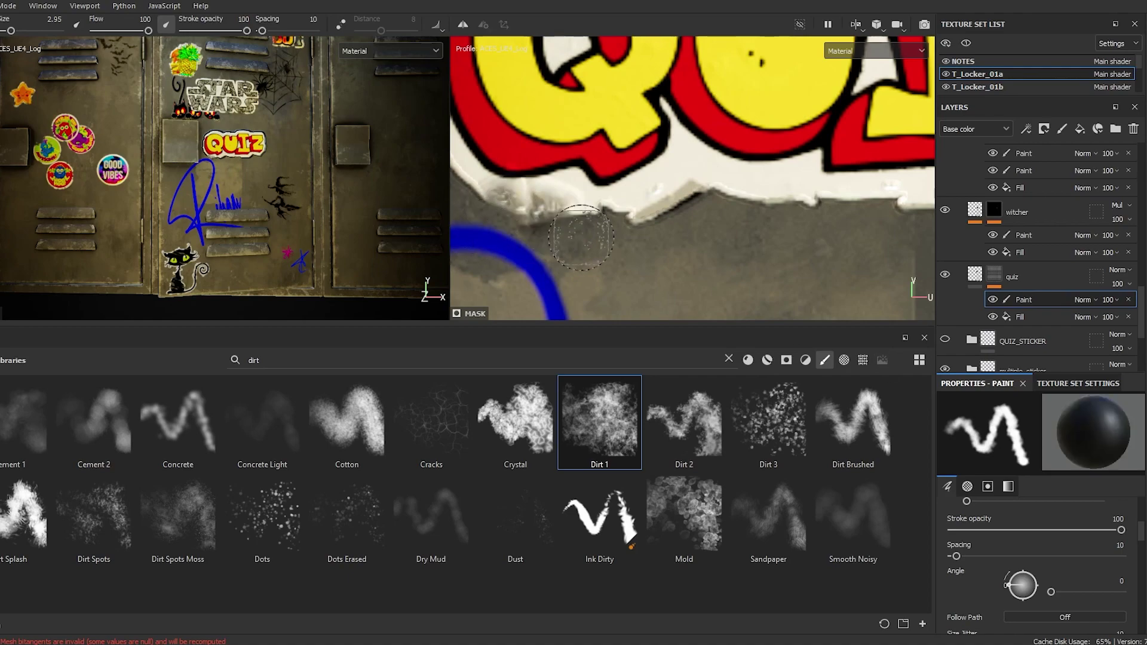
key("ctrl+z")
key("ctrl+z")
- Select the Dirt 2 brush and set its size to 5.55
left_click(681, 423)
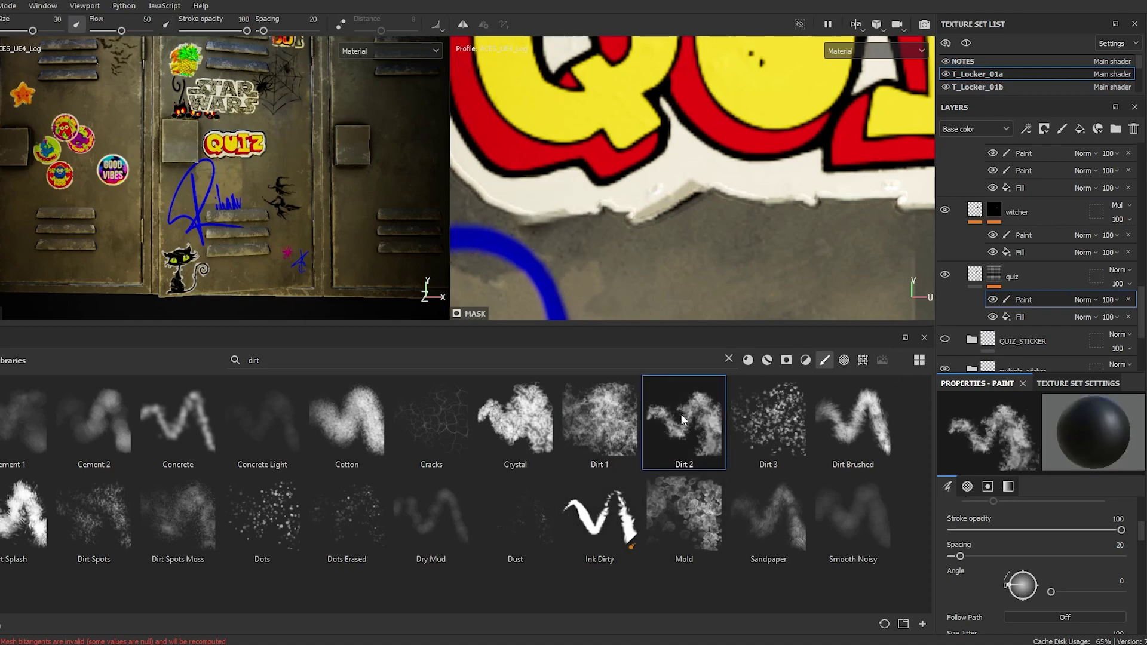
right_click(647, 147)
left_click(706, 305)
left_click(677, 242)
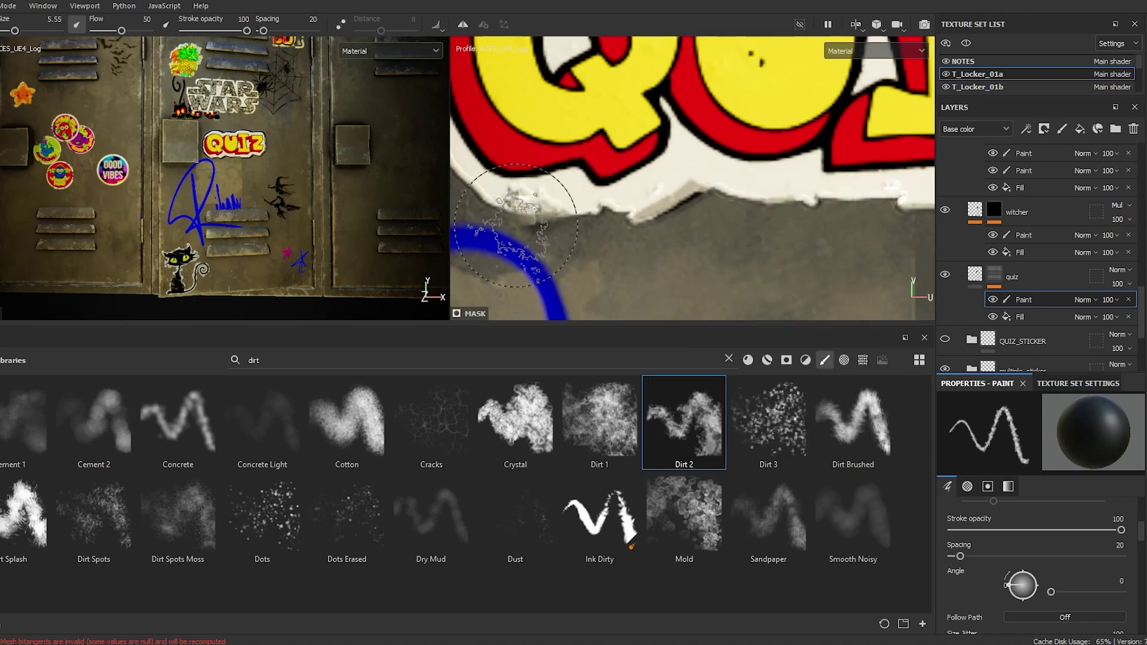
- Wear away the sticker's lower-left and upper edges with black Dirt 2 strokes on the mask, and rotate the environment lighting
scroll(584, 199, "down", 2)
scroll(584, 198, "down", 2)
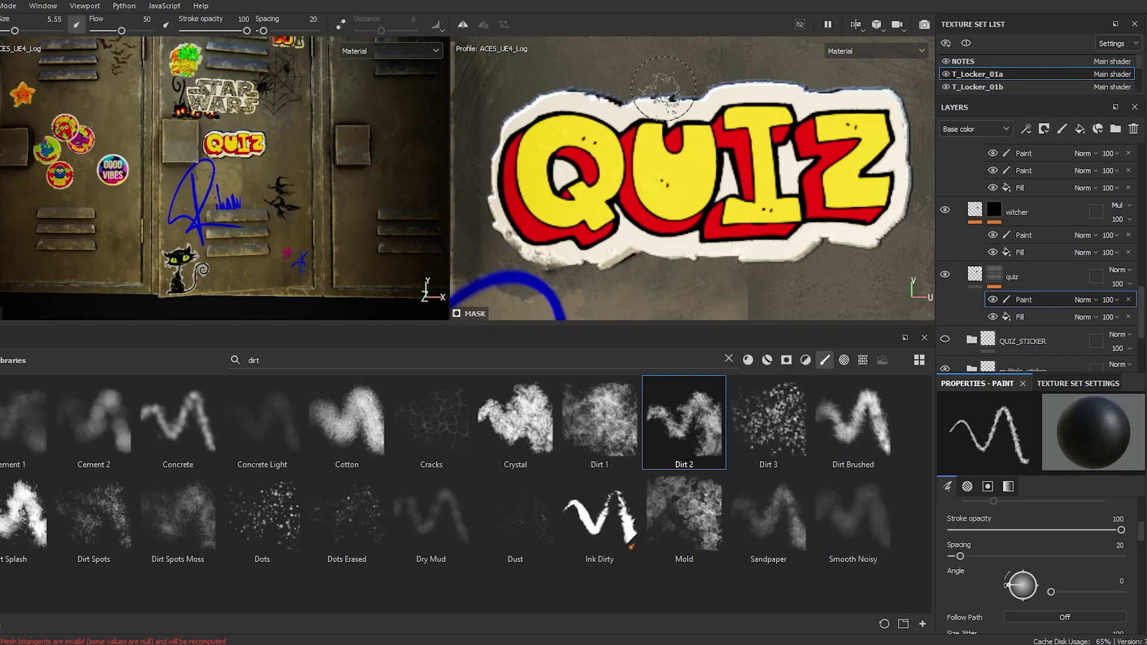
left_click(754, 82)
left_click(754, 84)
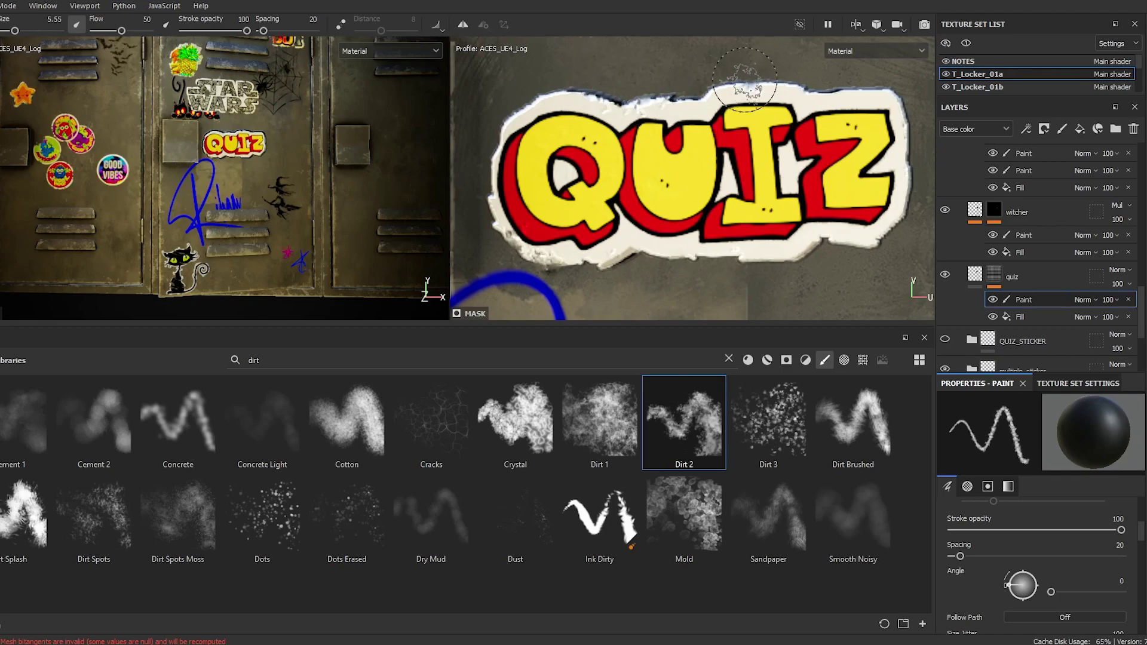
right_click_drag(696, 178, 718, 177, "shift")
scroll(717, 176, "down", 2)
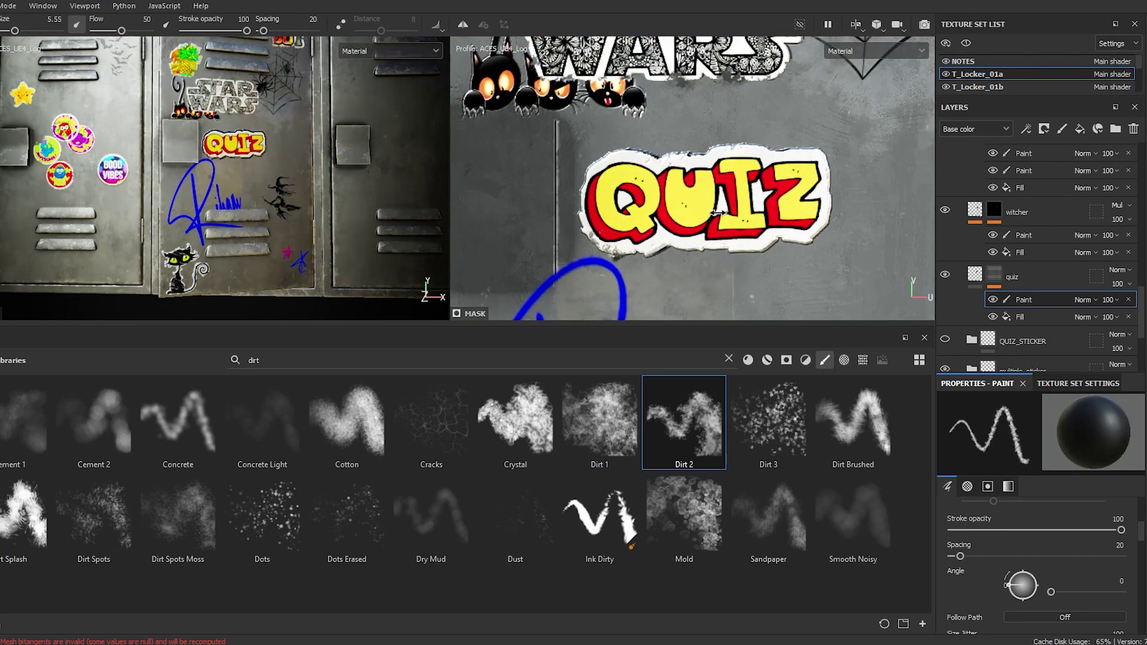
- Clear the brush search and select the Basic Hard brush
left_click(335, 360)
key("BackSpace")
key("BackSpace")
key("BackSpace")
key("BackSpace")
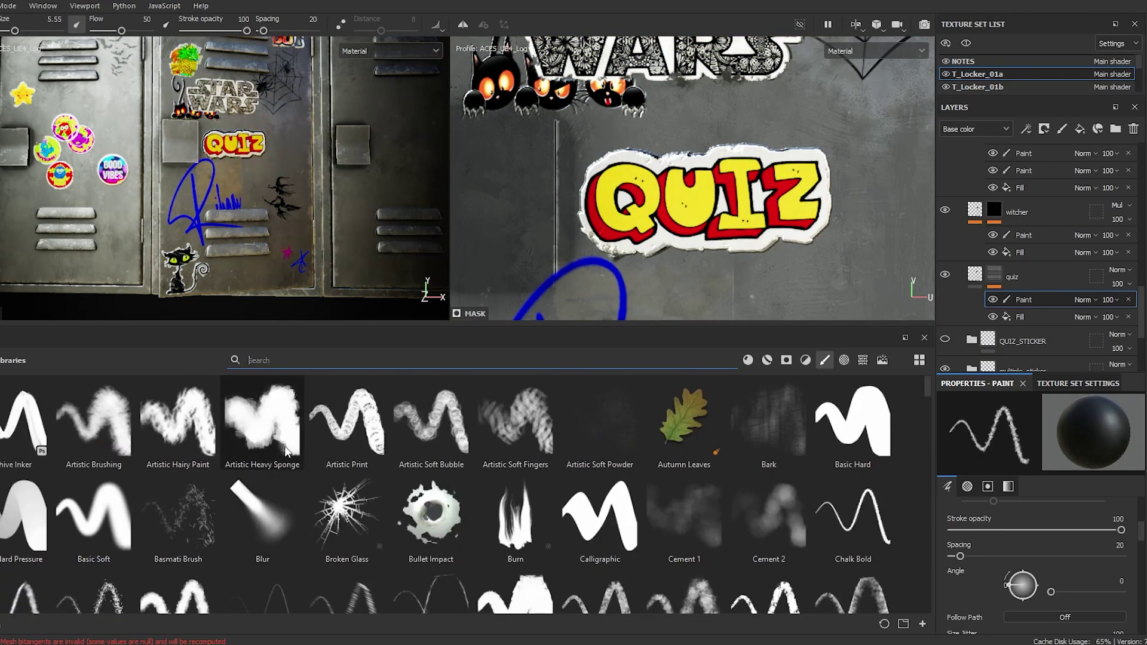
left_click(838, 386)
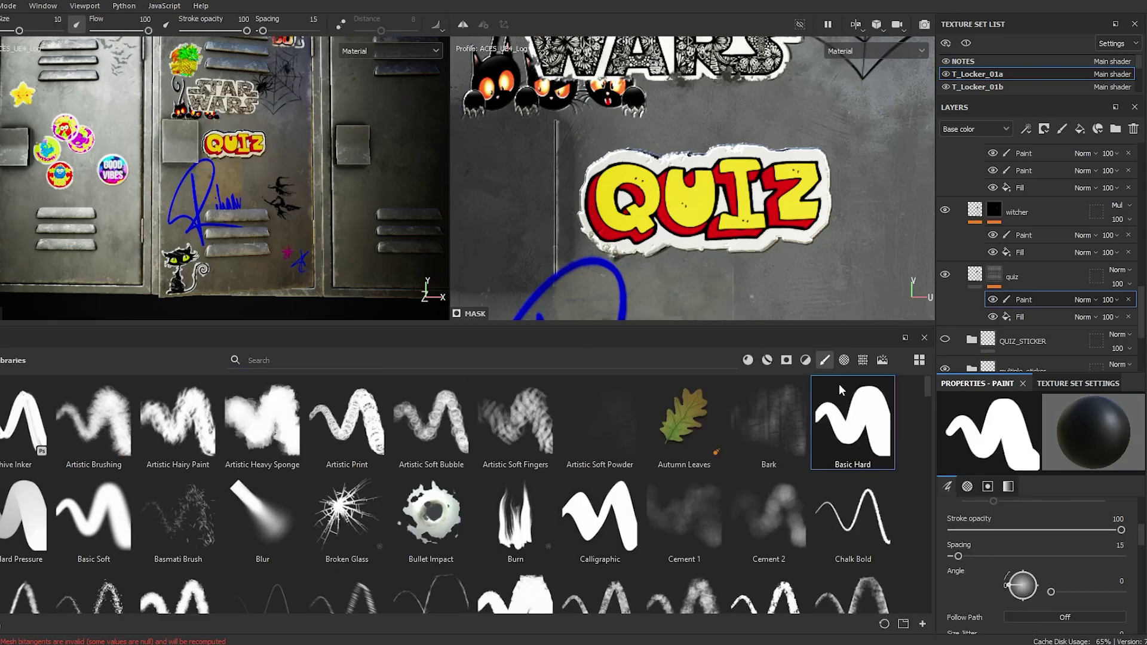
- Reduce the Basic Hard brush to size 1.36 and further to 0.93 while chipping the sticker's left and lower white border
right_click(690, 261)
left_click(727, 330)
left_click(647, 295)
scroll(669, 256, "up", 4)
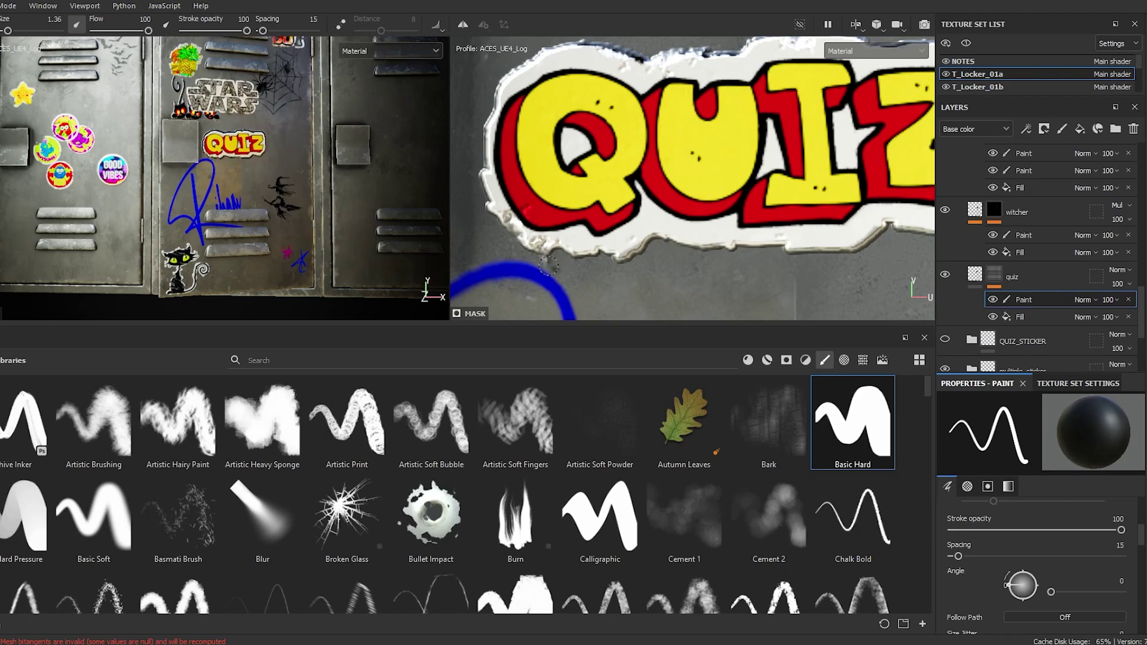
key("bracketleft")
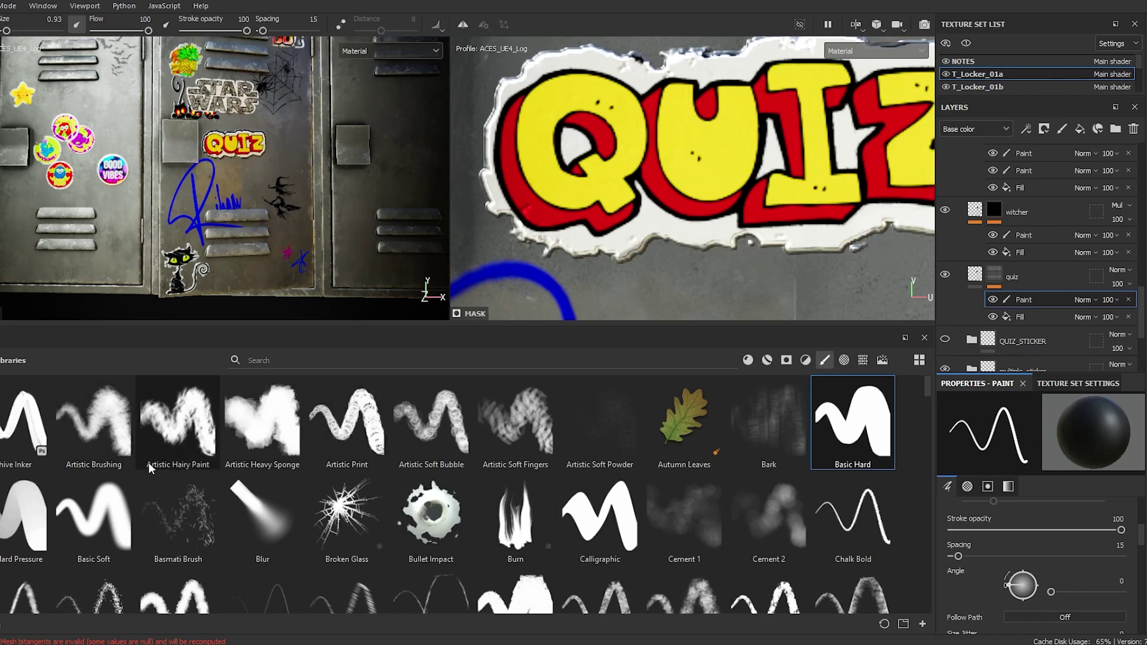
- Select the Chalk Bold brush and set its flow to 100, its alpha hardness to maximum and its size to 1.56
left_click(852, 518)
right_click(721, 272)
left_click_drag(896, 450, 923, 450)
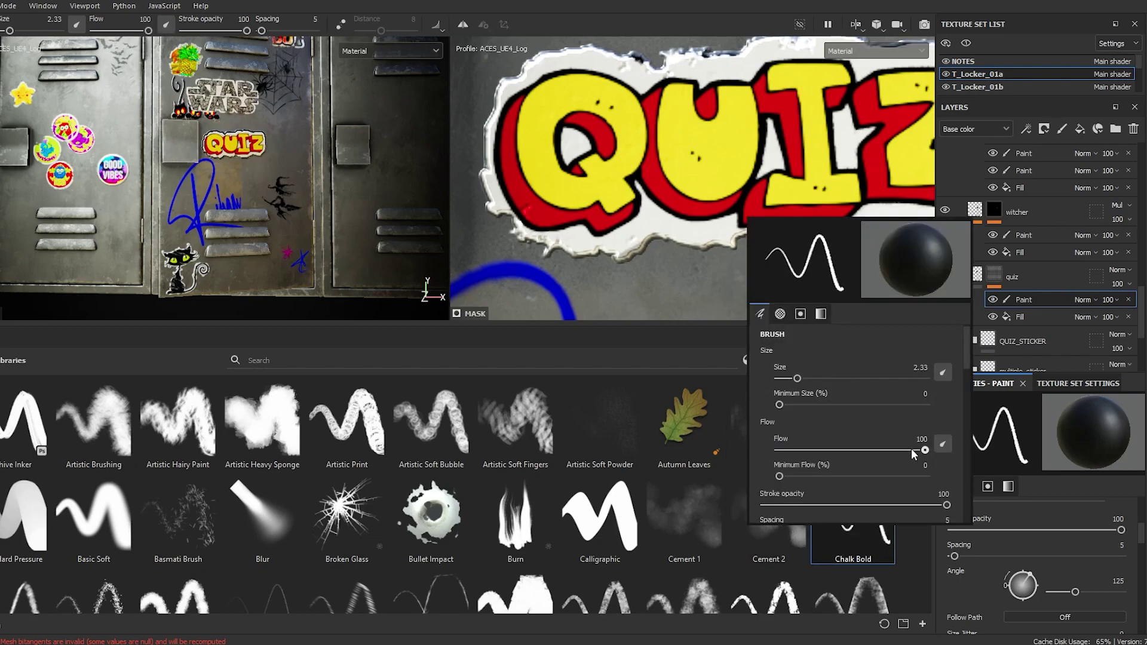
left_click_drag(797, 377, 830, 378)
right_click(797, 375)
left_click(781, 314)
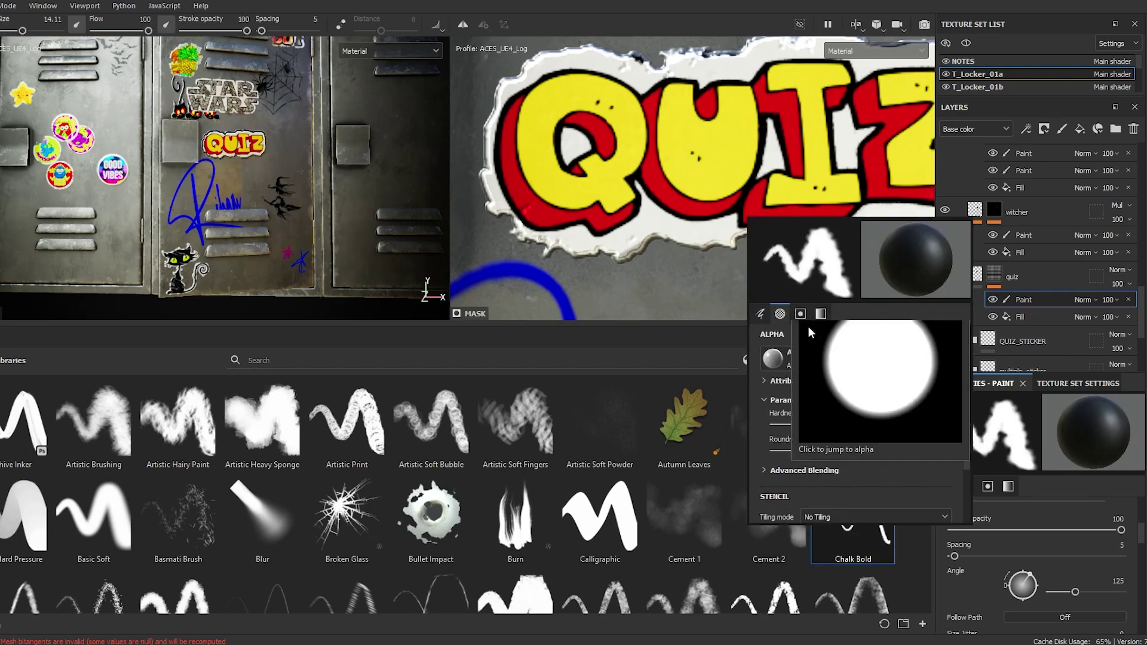
left_click_drag(872, 425, 948, 425)
left_click(760, 314)
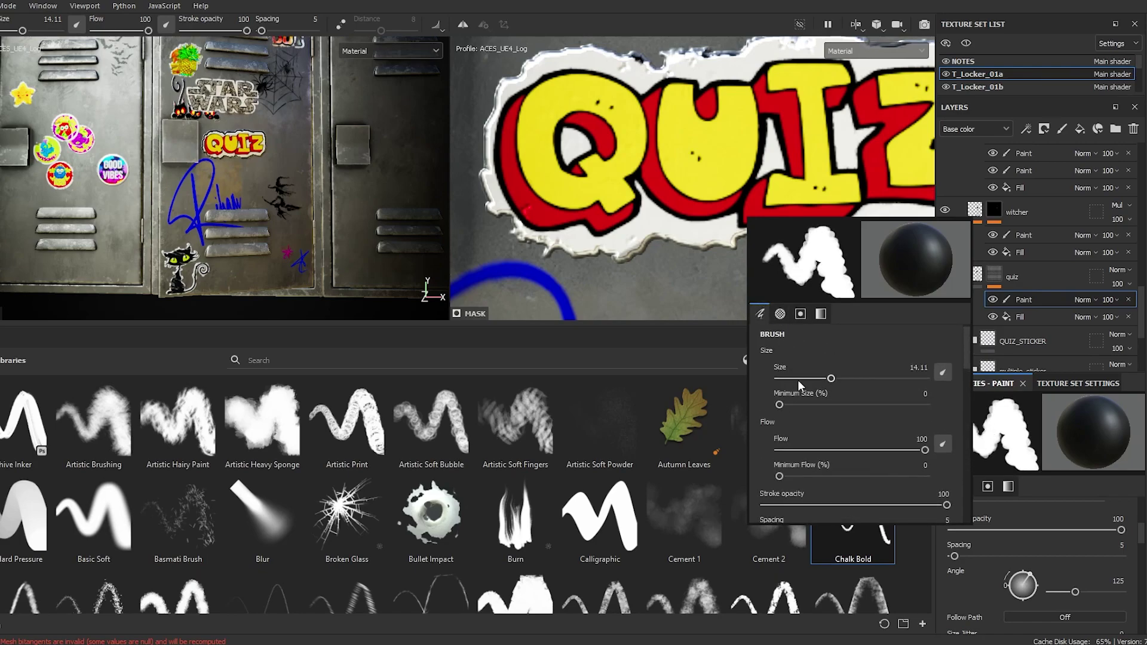
left_click(793, 378)
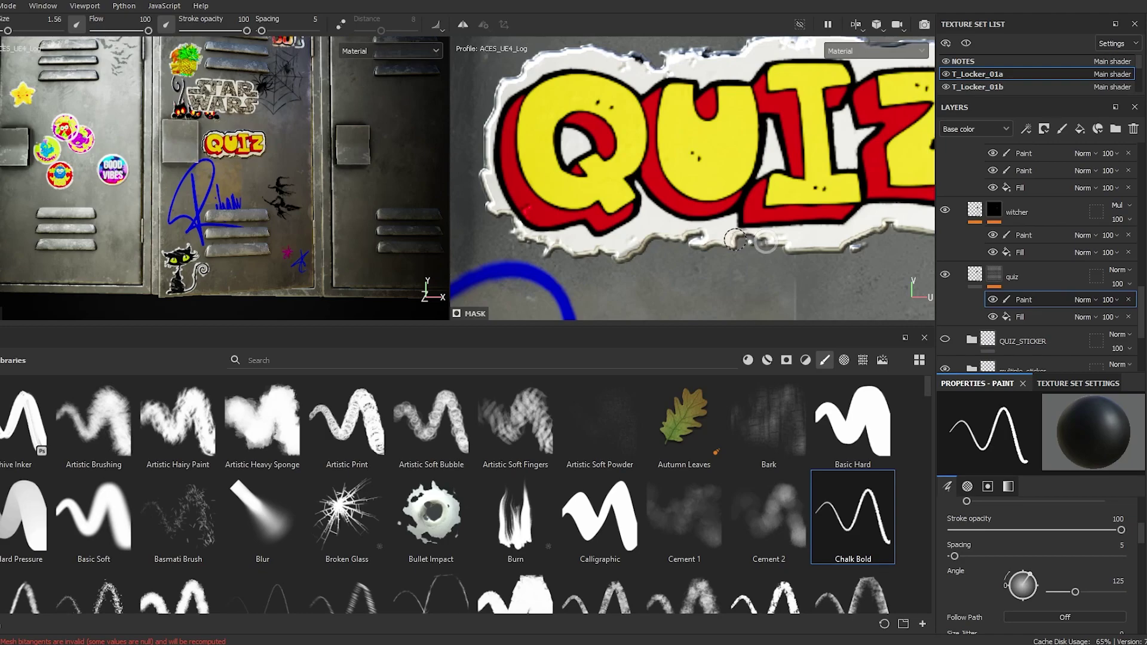
- Paint torn holes into the QUIZ sticker's mask above the Z and between the Q and U
scroll(761, 268, "down", 5)
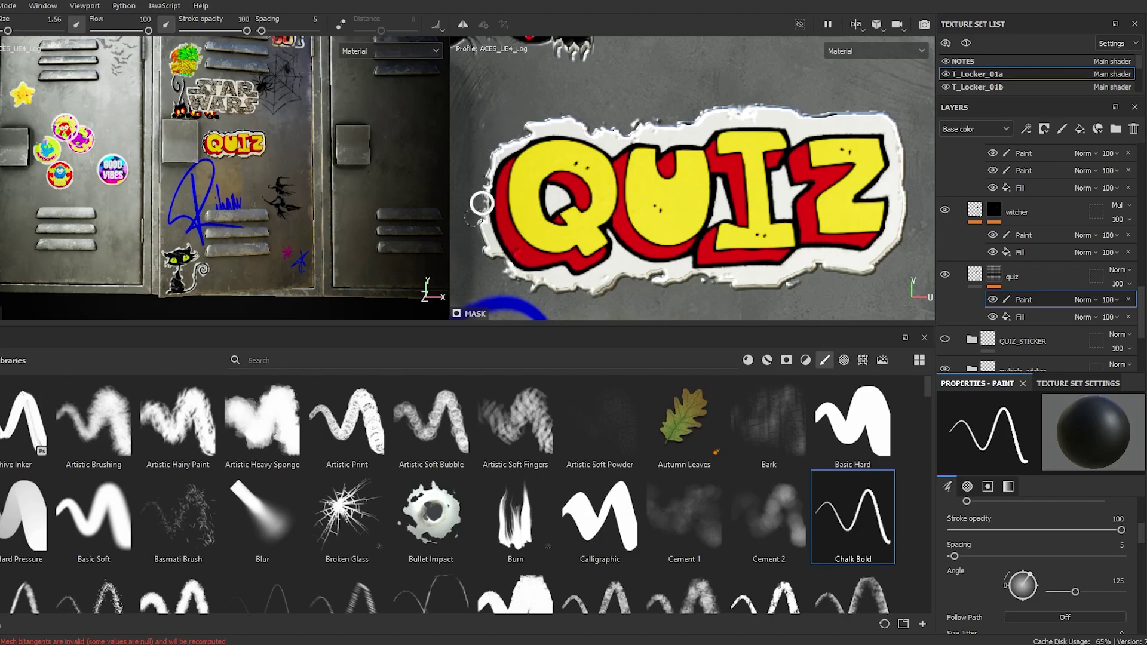
left_click_drag(833, 141, 817, 145)
left_click_drag(621, 186, 609, 190)
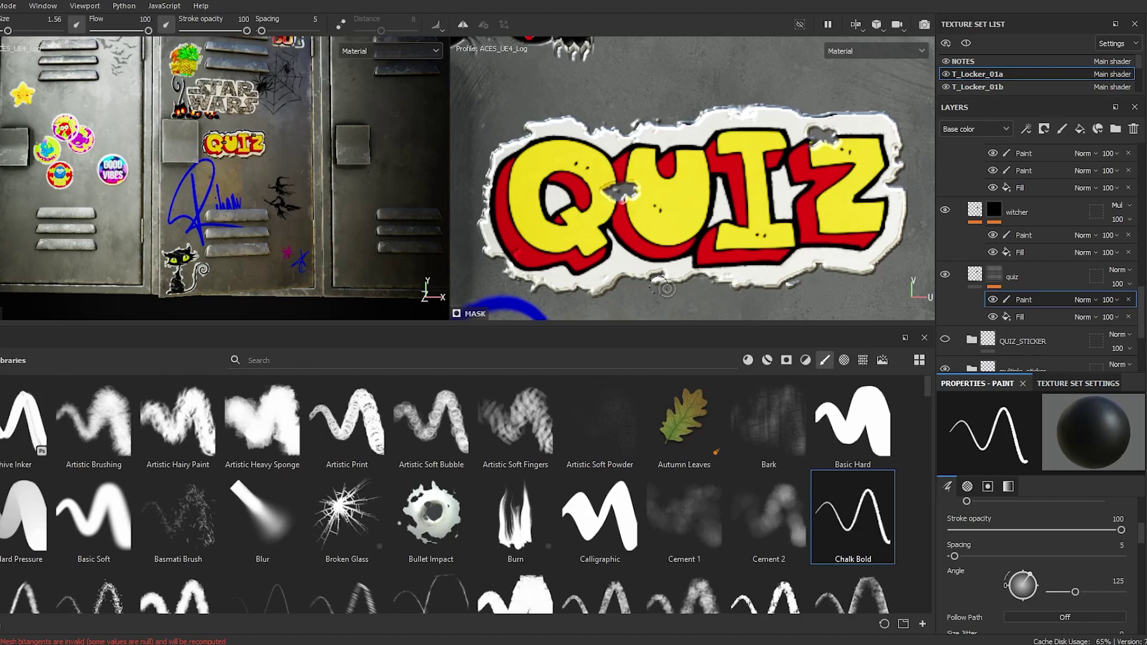
- Set the Chalk Bold brush's flow to 19 and its size to 12.86
right_click(753, 174)
right_click(757, 172)
left_click_drag(842, 315, 808, 317)
left_click_drag(795, 246, 831, 245)
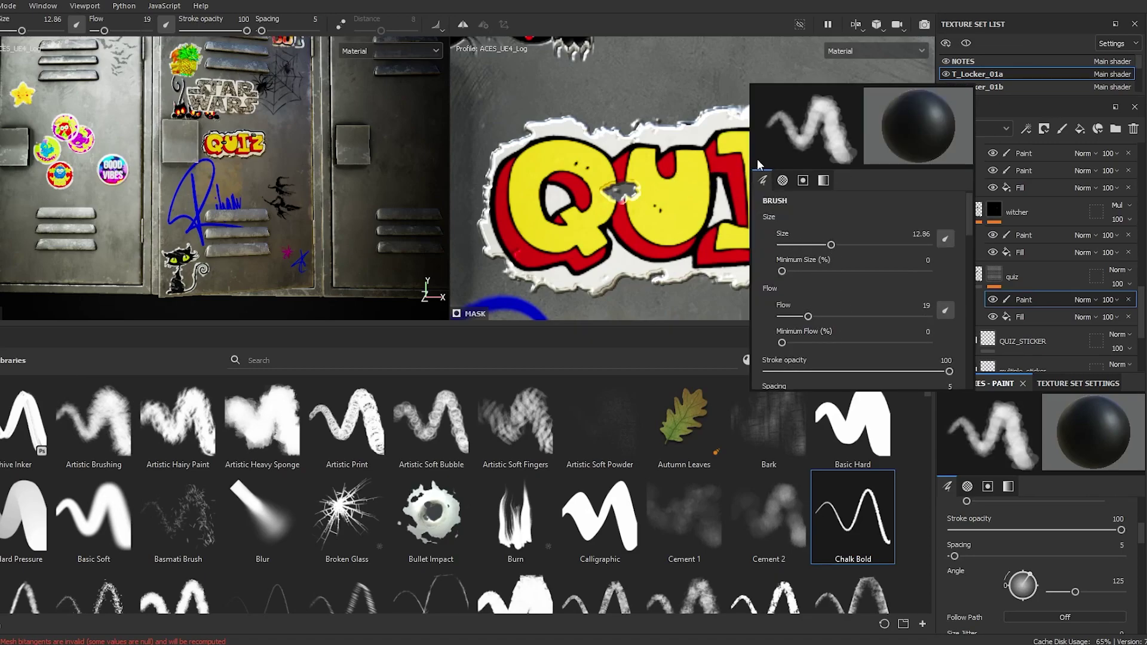
- Switch to the Calligraphic brush at size 0.27 and paint thin torn scratches through the Q, above the U and beneath the Z
left_click(688, 71)
mouse_move(687, 259)
right_mouse_down("ctrl")
mouse_move(650, 193)
mouse_move(615, 180)
right_mouse_up("ctrl")
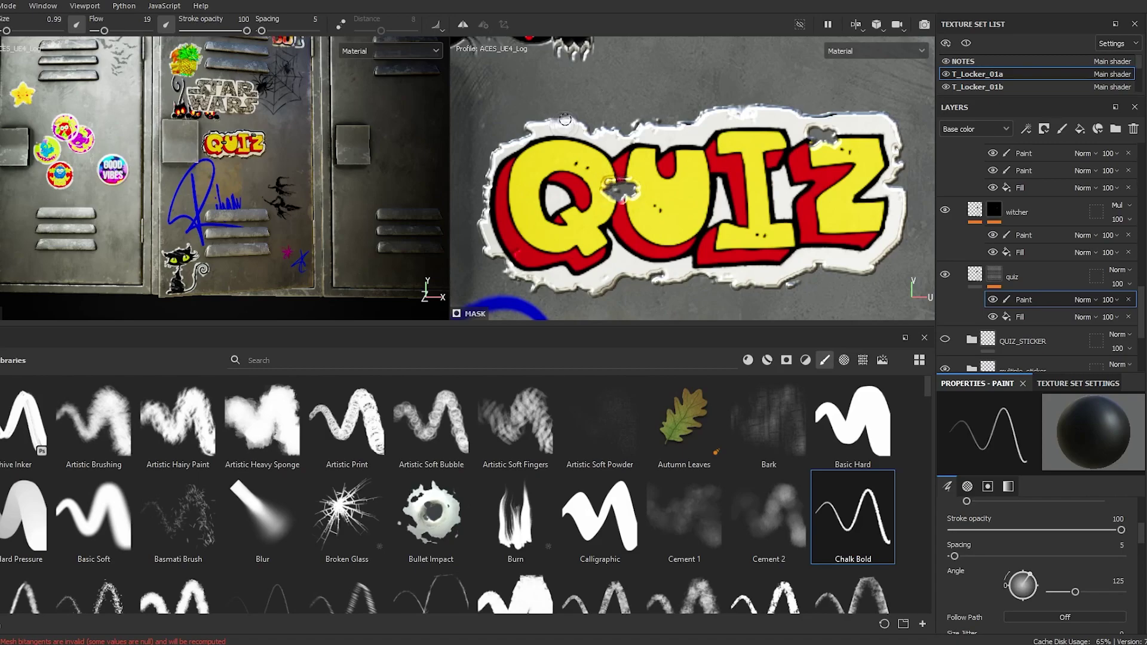
left_click(105, 503)
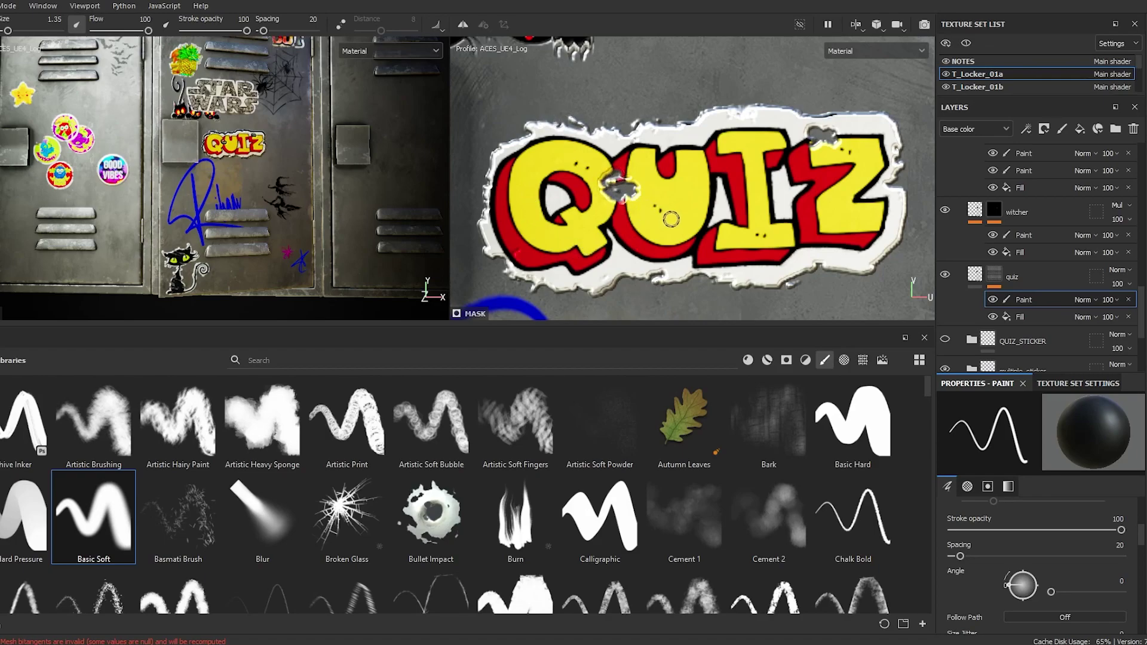
left_click(600, 515)
right_click_drag(667, 156, 626, 144, "ctrl")
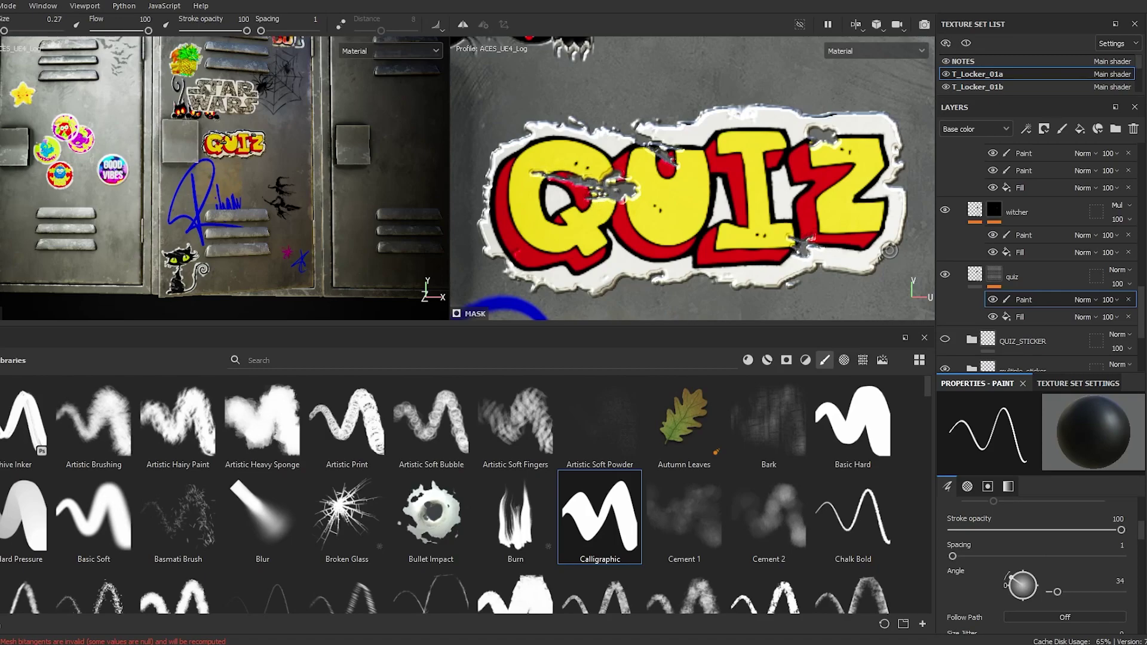
- Swap the mask paint to white and restore thin sticker fragments in the hole between the Q and U
right_click_drag(895, 209, 906, 218, "ctrl")
left_click(885, 110)
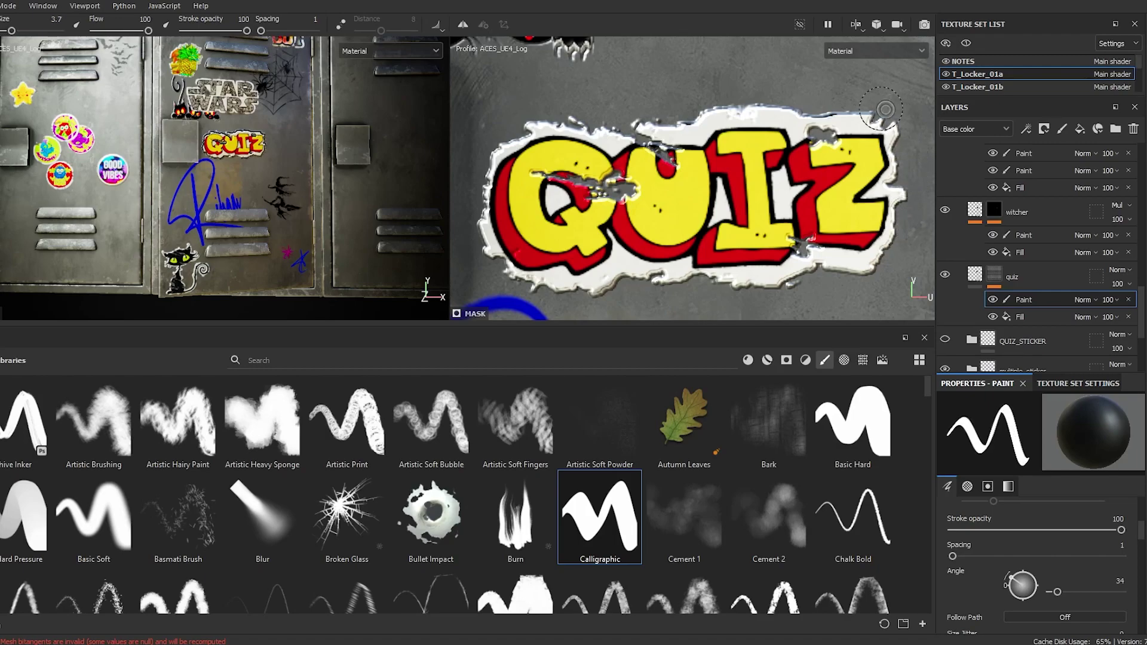
right_click_drag(878, 111, 848, 112, "ctrl")
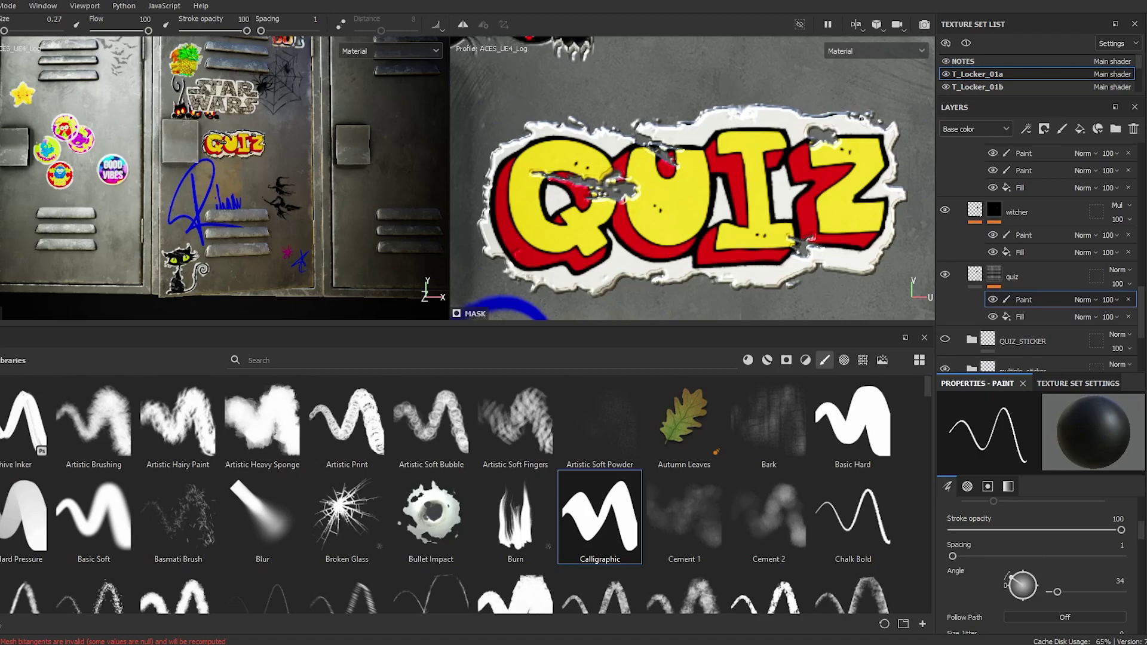
key("x")
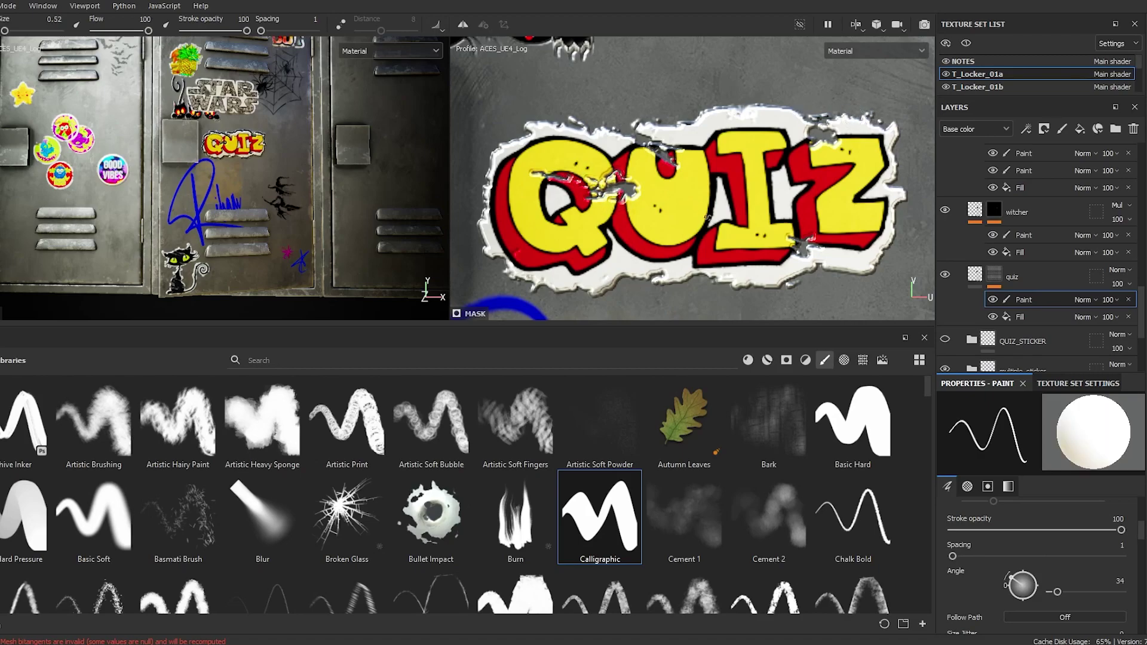
- Set the Calligraphic brush's flow to 35 and its size to 1.75
right_click(708, 217)
left_click_drag(835, 352, 779, 353)
right_click_drag(621, 191, 640, 191, "ctrl")
right_click(632, 202)
right_click(632, 204)
left_click(750, 237)
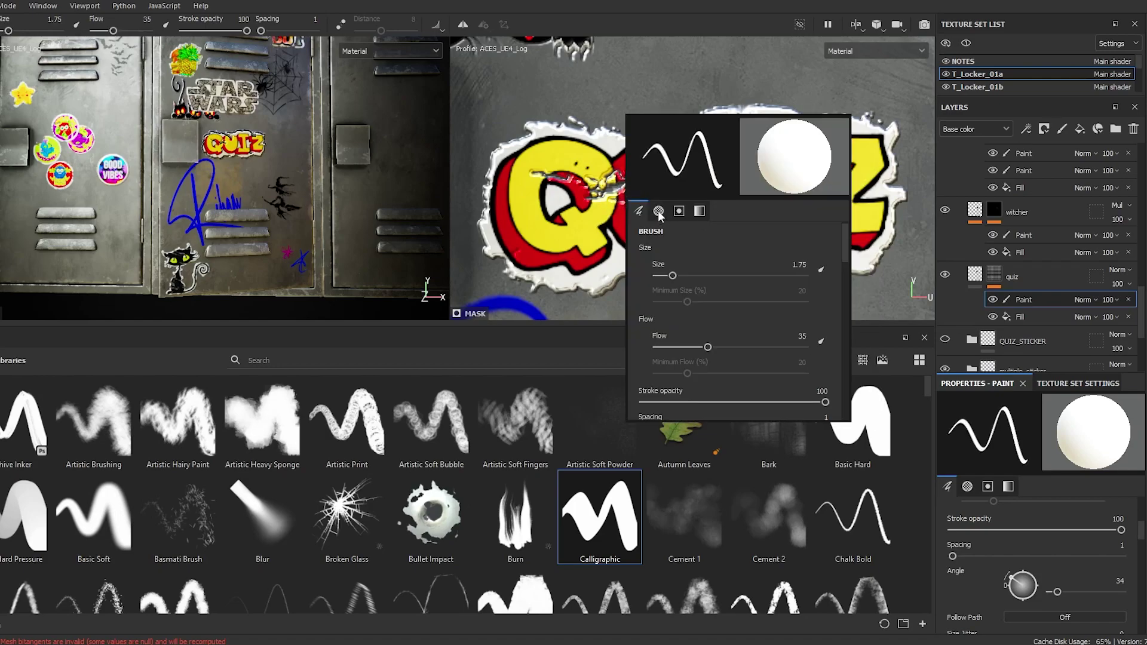
left_click(659, 213)
left_click(679, 213)
left_click(655, 213)
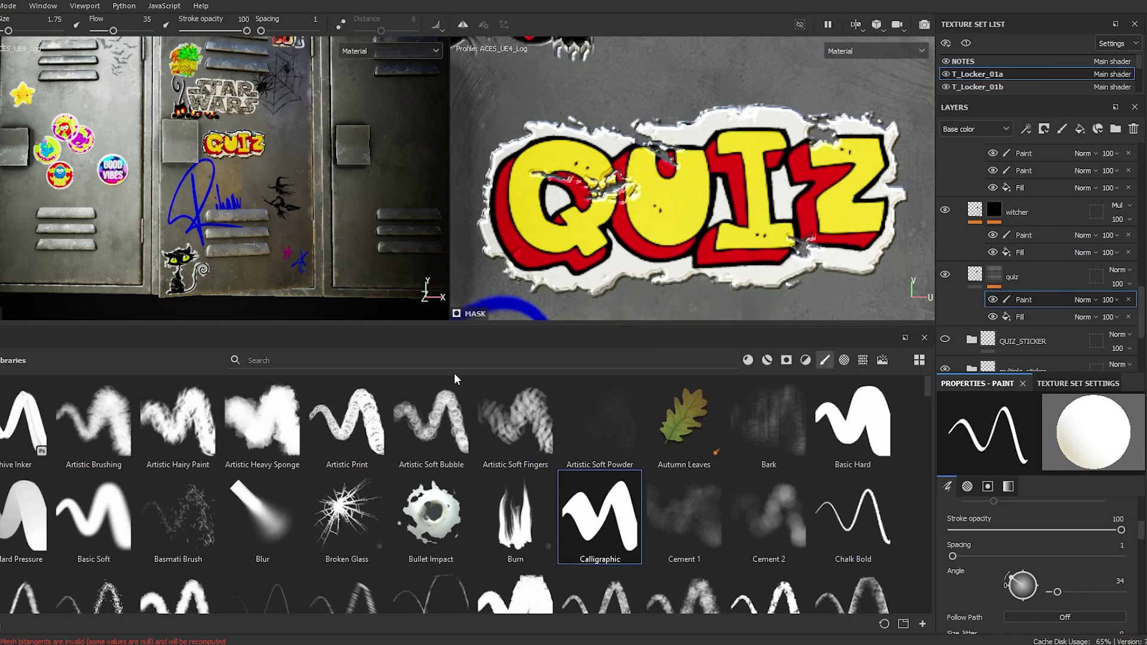
- Choose the streaky Kyle's Concept brush and paint black tears into the sticker's upper and lower borders, reducing the size to 1.16
scroll(392, 460, "down", 5)
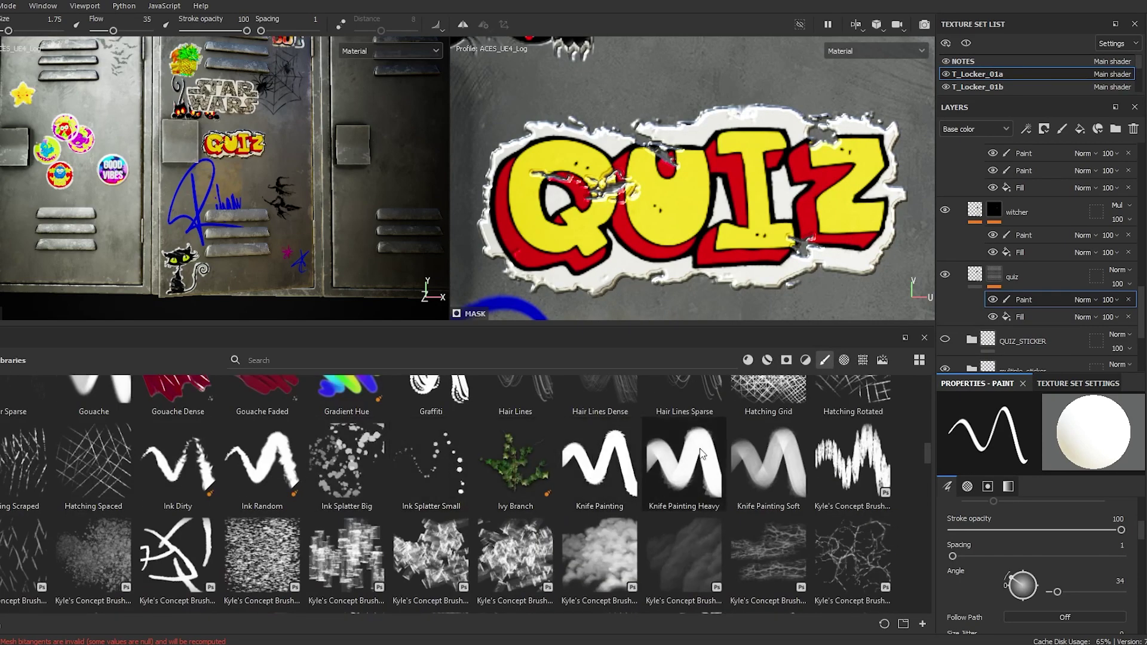
left_click(844, 439)
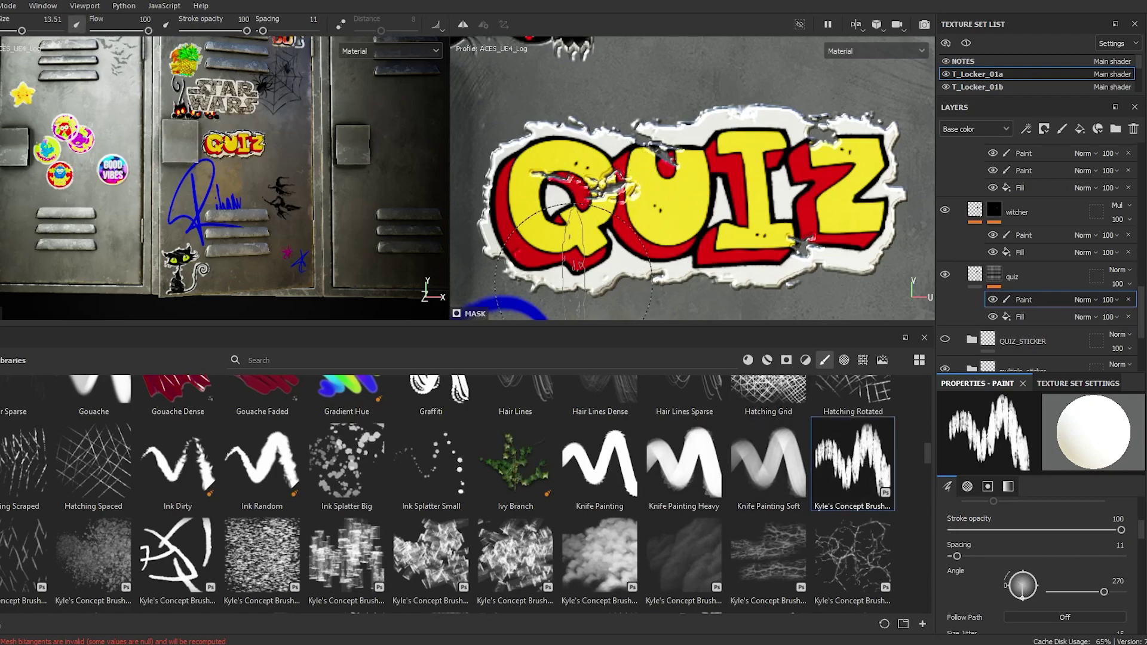
key("bracketleft")
key("x")
left_click_drag(628, 295, 633, 272)
key("[")
key("[")
key("[")
key("[")
key("]")
key("]")
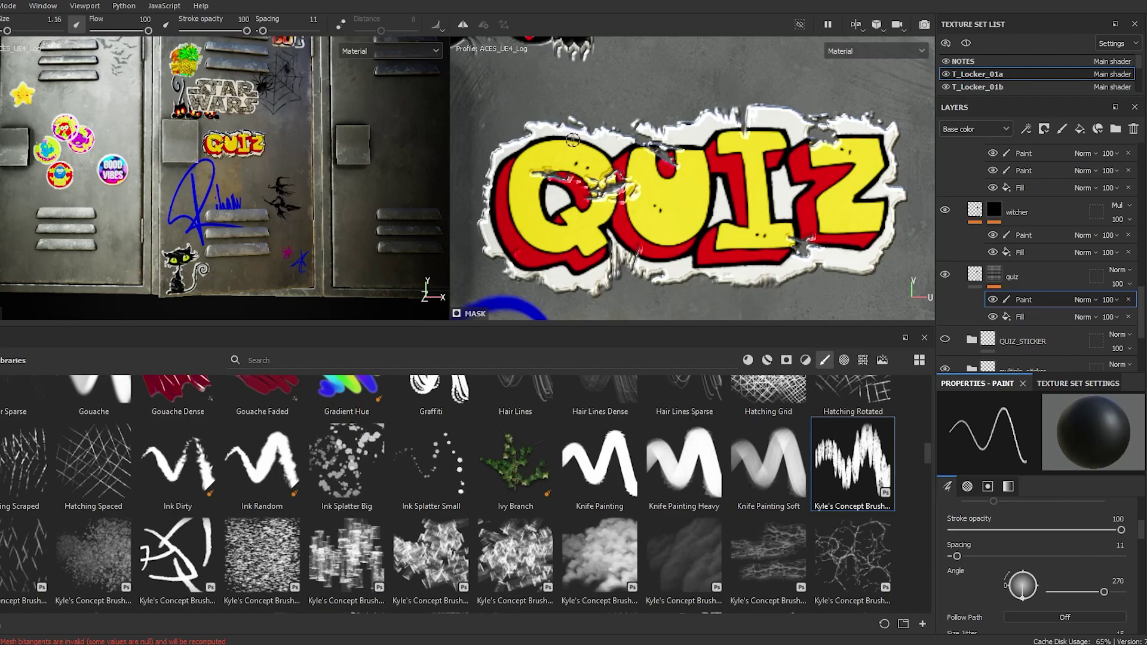
- Set the brush flow to 31 and paint faint worn streaks across the upper part of the Q
right_click(648, 92)
left_click(706, 238)
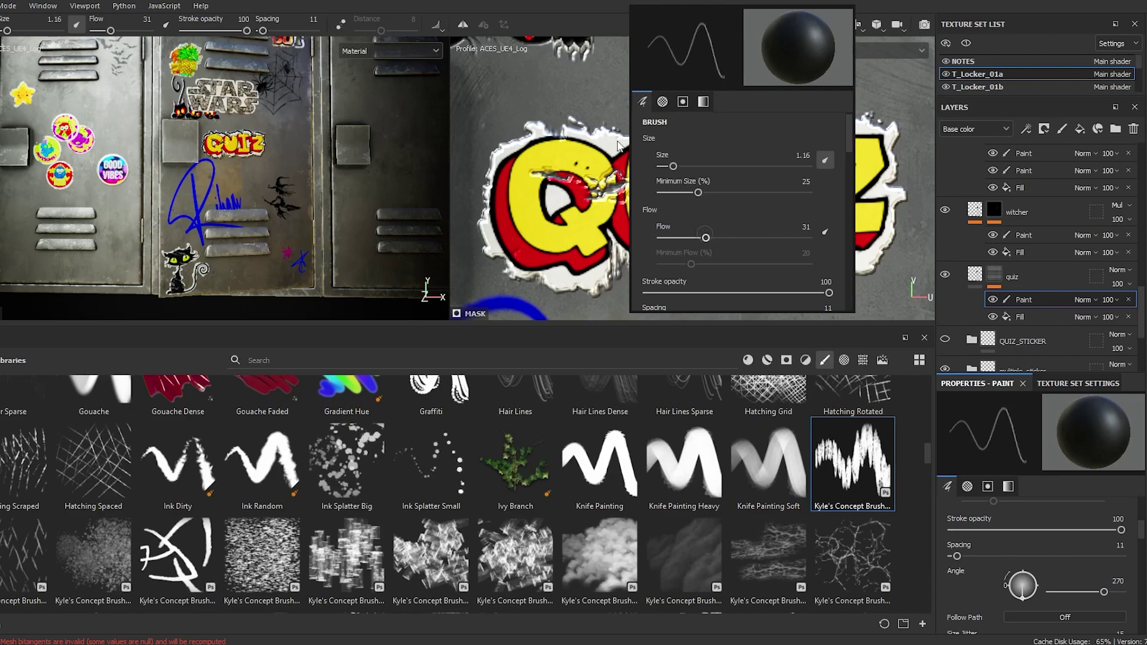
mouse_move(563, 175)
left_mouse_down()
mouse_move(604, 177)
mouse_move(537, 168)
left_mouse_up()
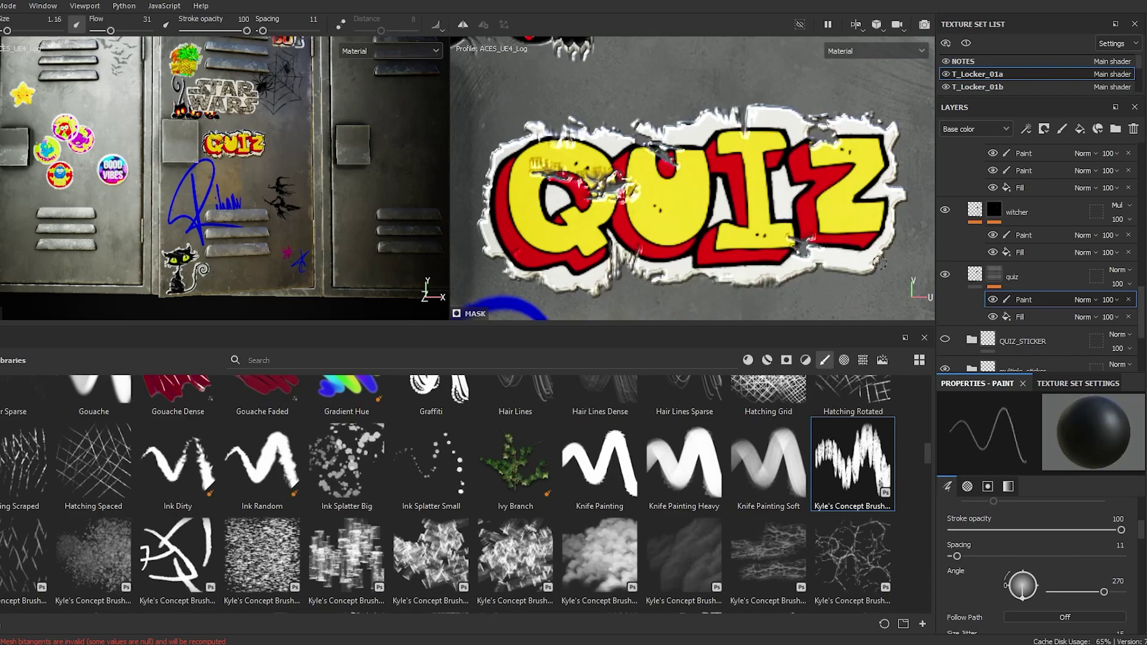
- Save the project and switch the viewport to 3D only
scroll(881, 295, "down", 4)
key("ctrl+s")
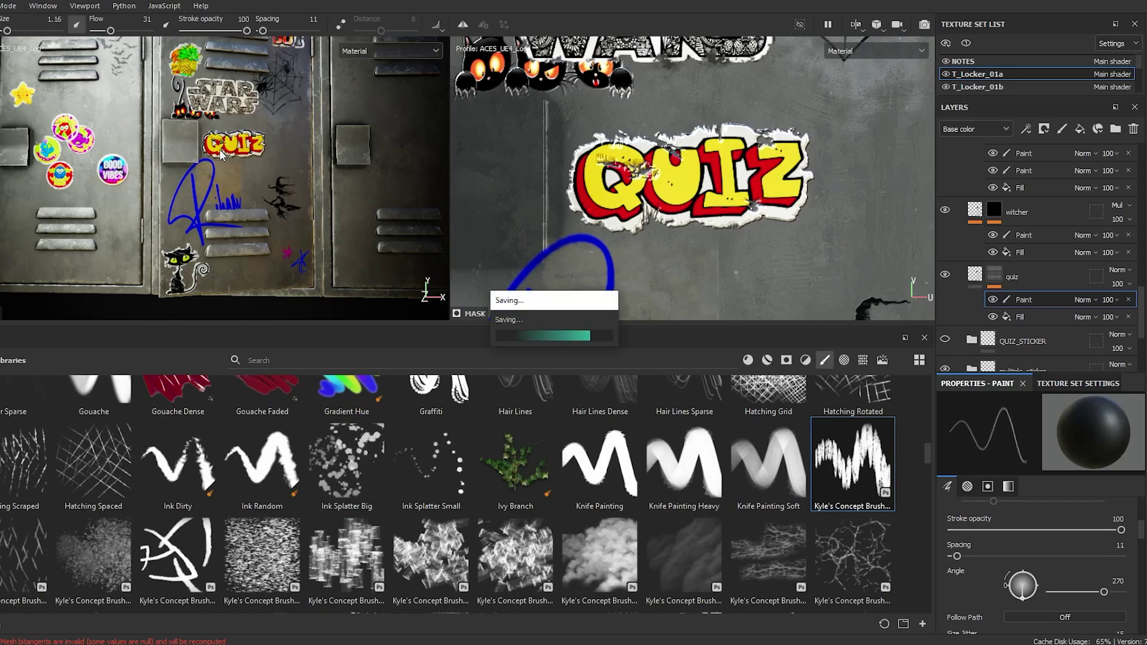
left_click(854, 26)
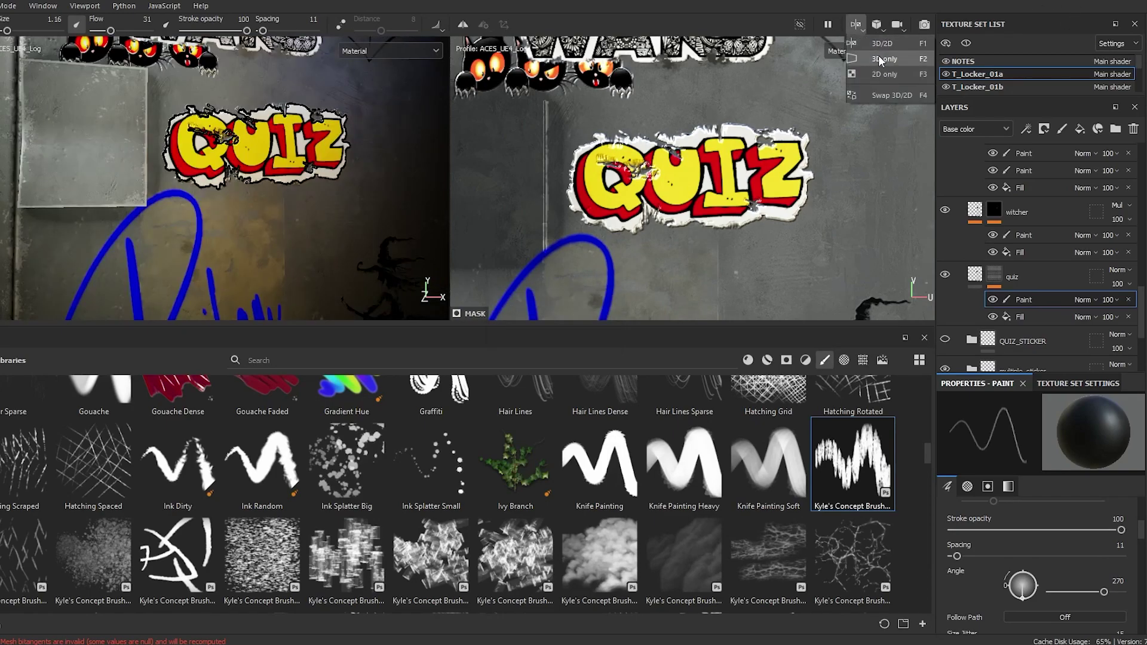
left_click(878, 56)
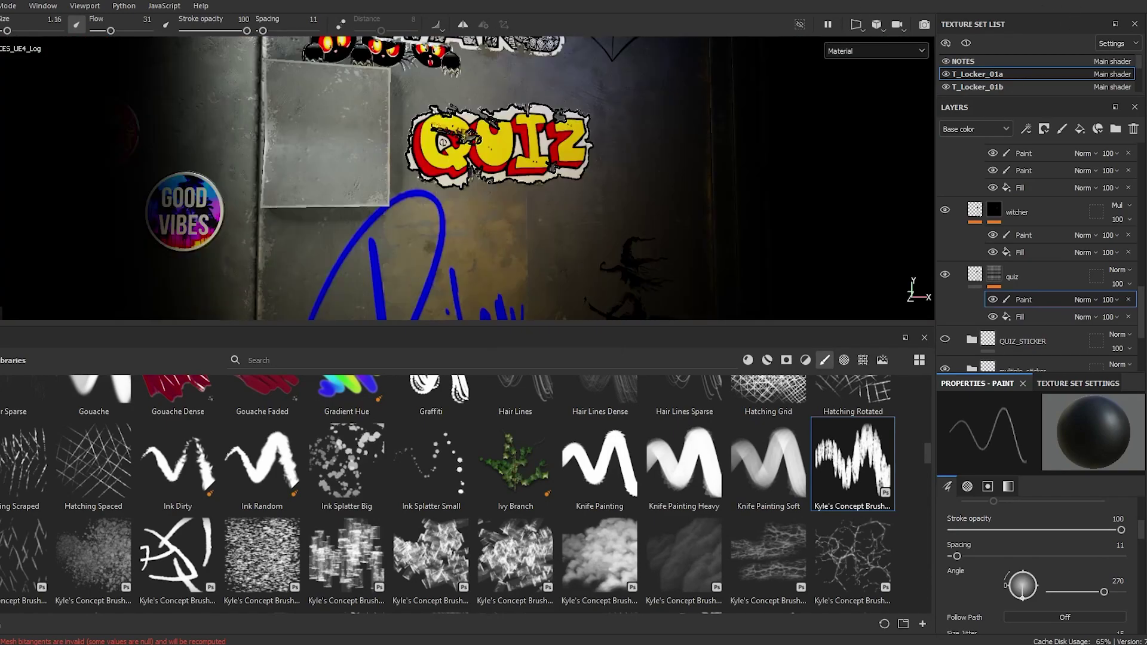
scroll(514, 171, "up", 2)
right_click_drag(514, 171, 476, 171, "shift")
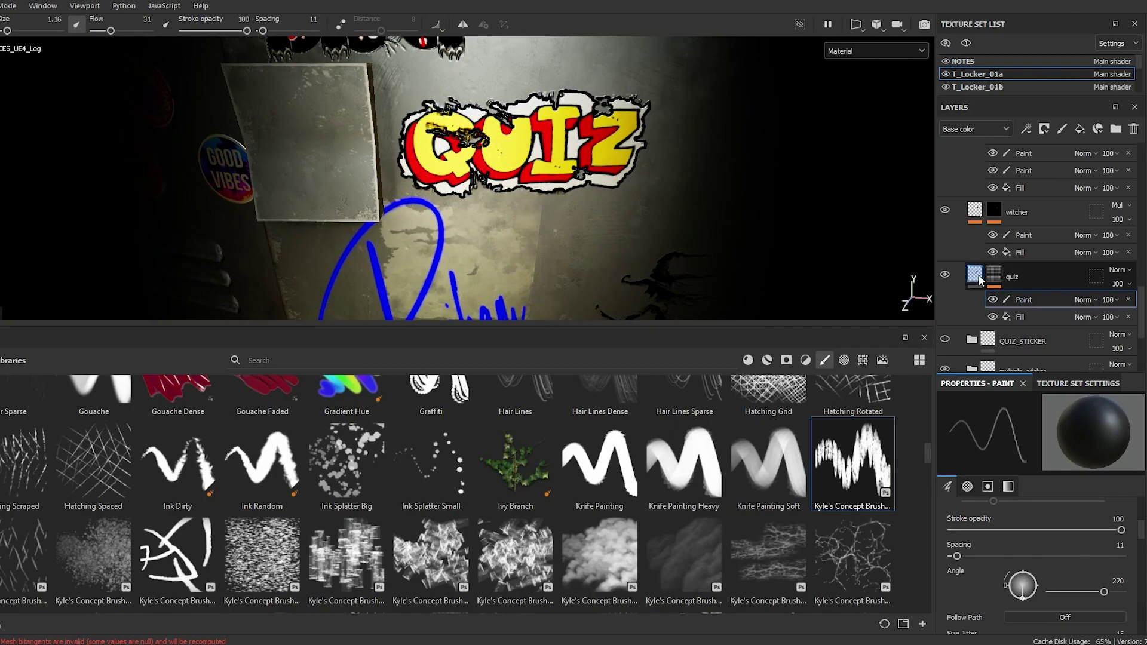
- Set the quiz fill layer's height to 0.0202
left_click(974, 274)
scroll(1040, 594, "down", 2)
left_click_drag(1046, 608, 1028, 615)
left_click_drag(606, 246, 536, 206, "alt")
middle_click_drag(583, 279, 506, 332, "alt")
right_click_drag(467, 334, 514, 342, "shift")
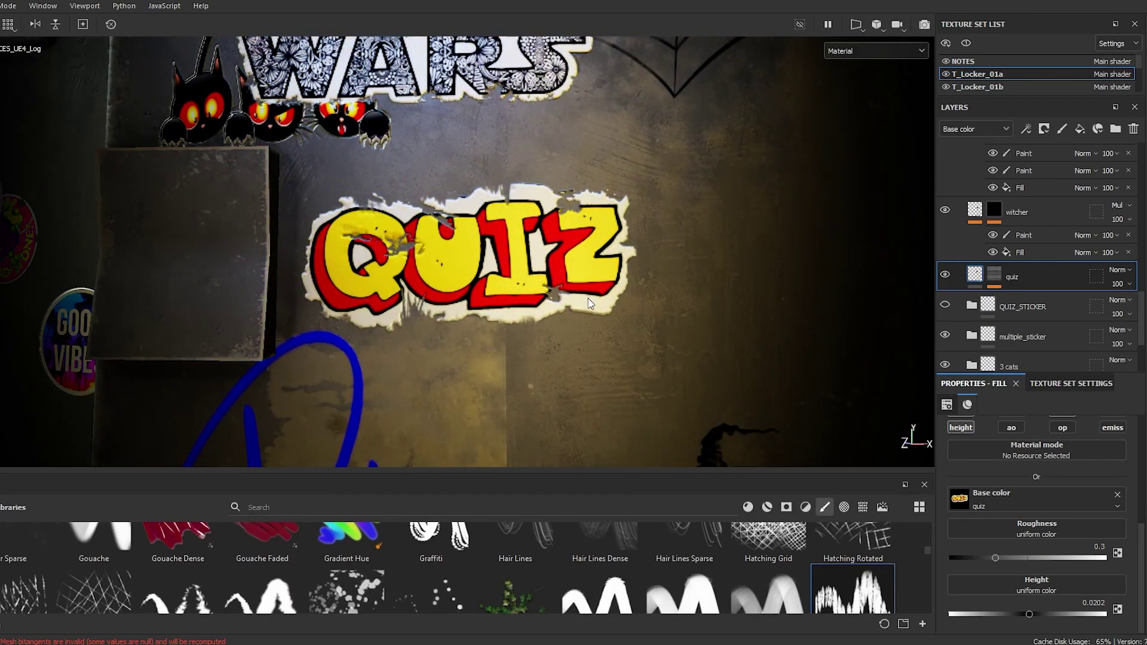
- In the quiz mask's Paint effect, use white at size 4.31 to restore the worn area over the Q
left_click(994, 277)
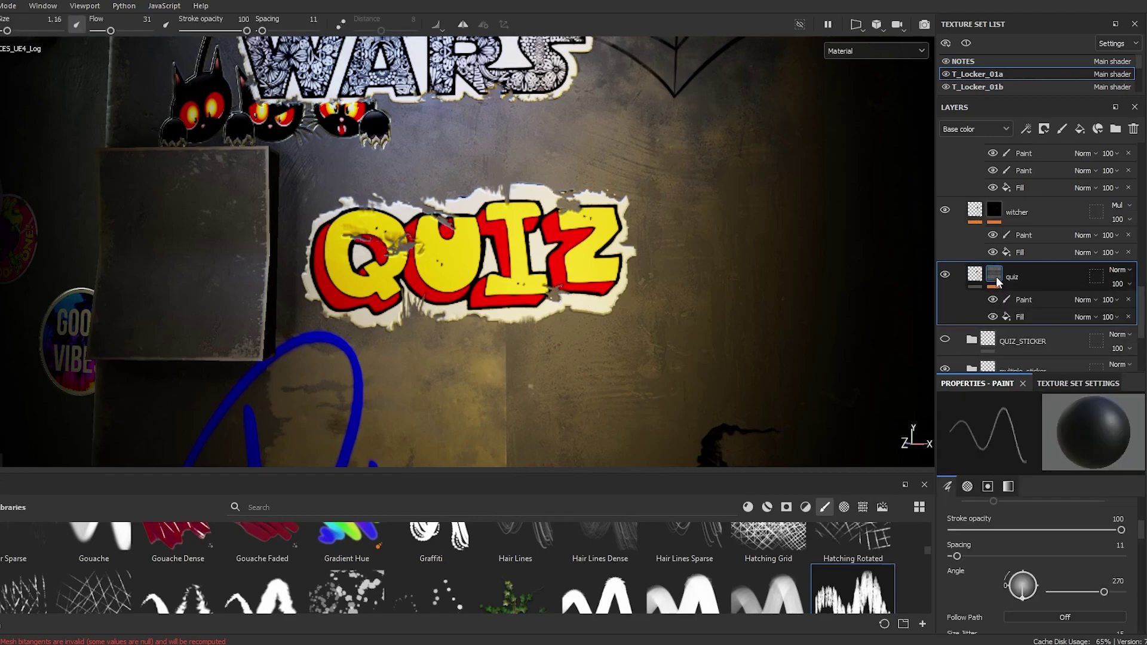
left_click(1016, 300)
right_click_drag(375, 238, 388, 240, "ctrl")
key("x")
mouse_move(386, 239)
left_mouse_down()
mouse_move(416, 251)
mouse_move(383, 240)
mouse_move(428, 239)
mouse_move(350, 235)
left_mouse_up()
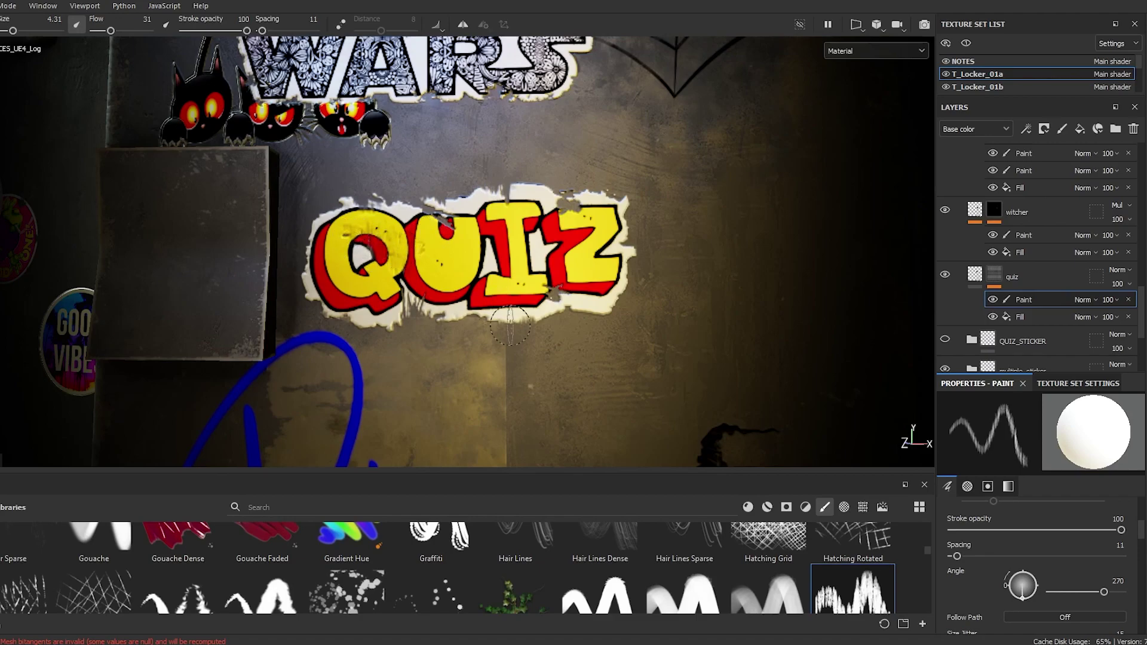
- Swap back to black and paint faint vertical wear over the I and the Z, enlarging the brush to 6.13
key("x")
mouse_move(523, 201)
left_mouse_down()
mouse_move(525, 214)
mouse_move(527, 196)
left_mouse_up()
key("bracketright")
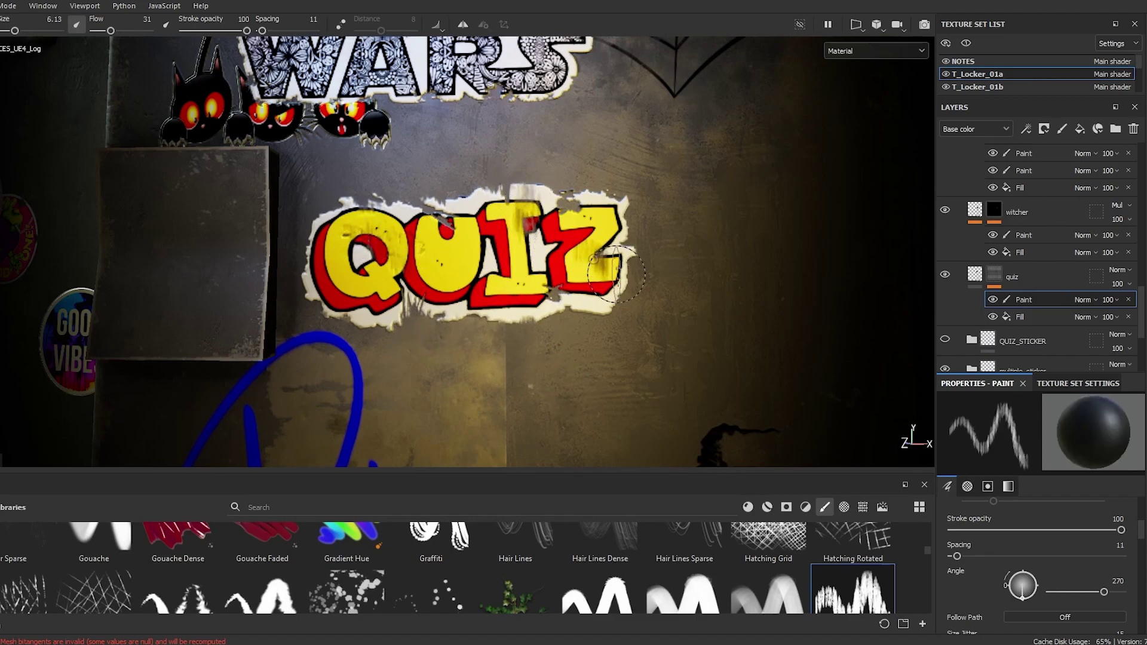
- Choose the cloud-like Kyle's Concept brush at size 2.97 and paint more wear over the I
scroll(669, 537, "down", 5)
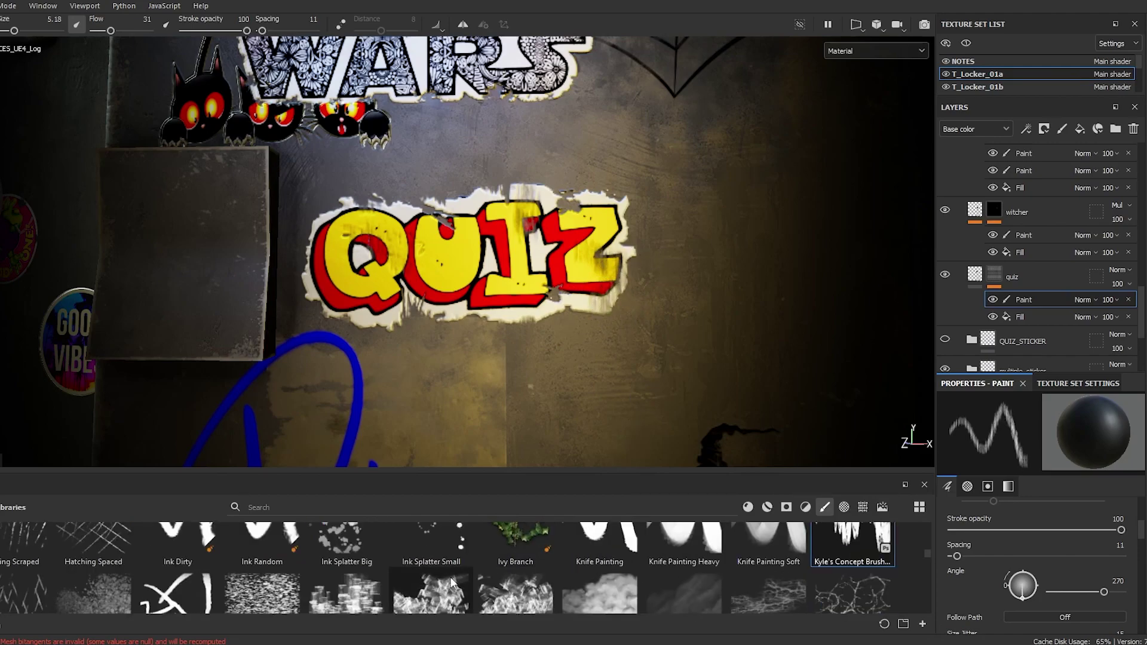
left_click(617, 536)
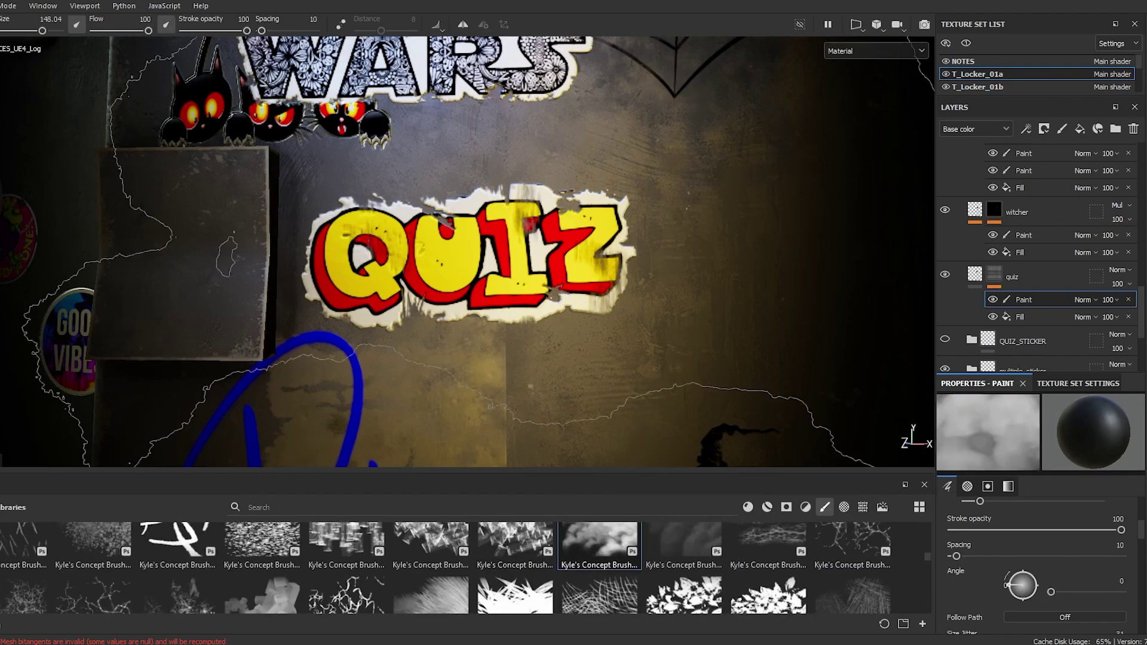
key("bracketright")
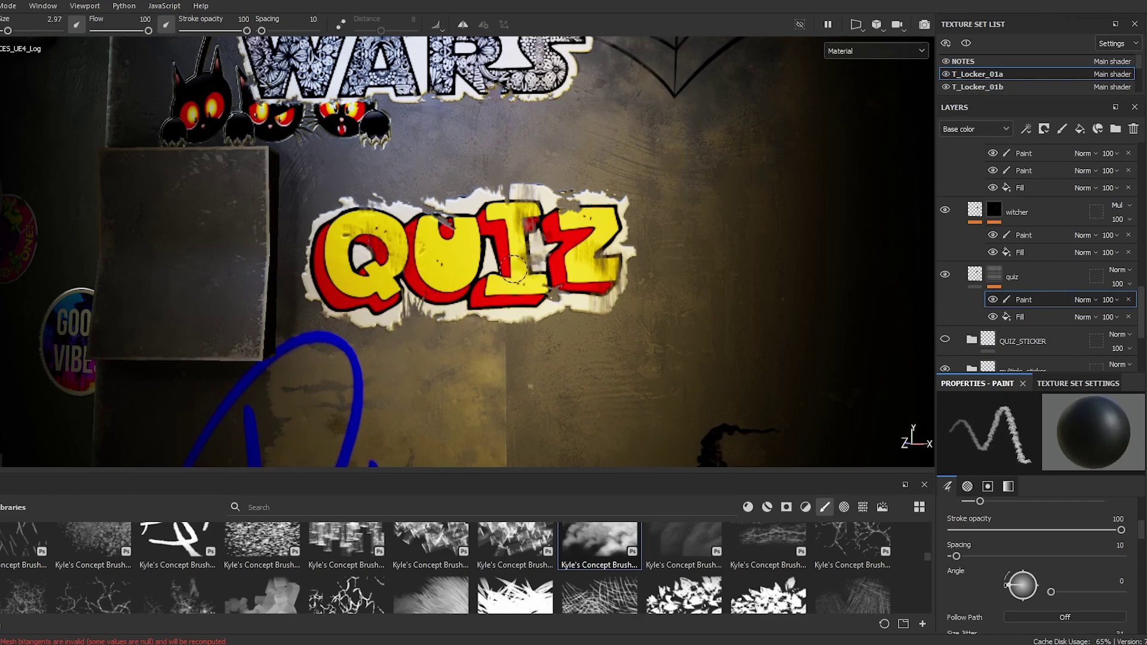
scroll(526, 356, "down", 5)
scroll(565, 353, "up", 3)
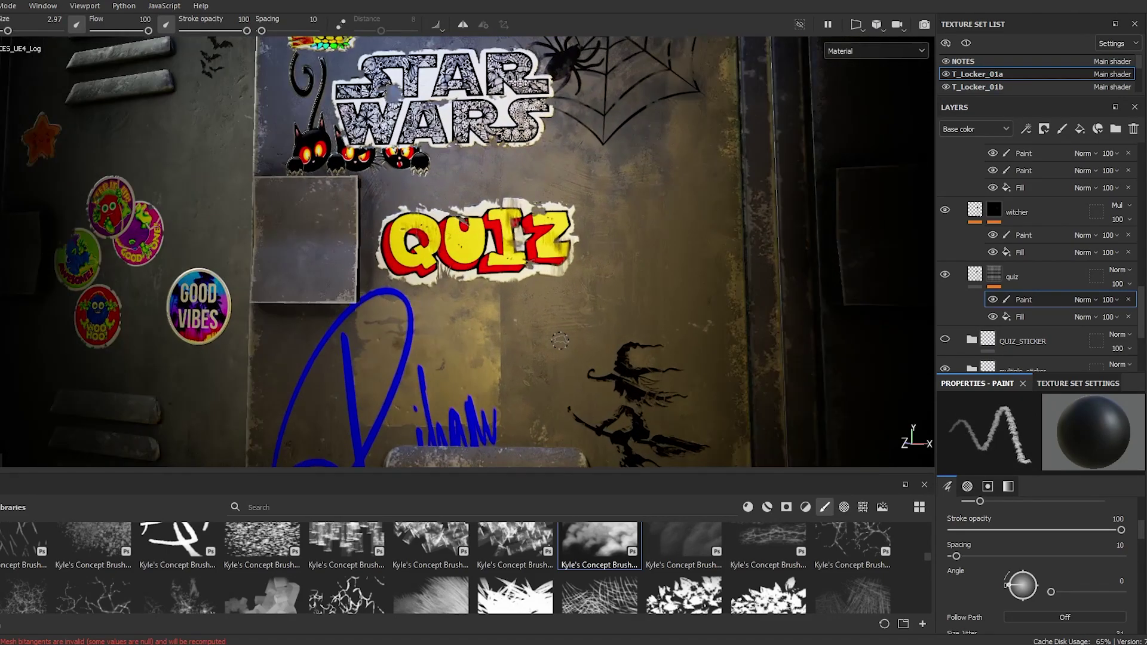
- Add an HSL Perceptive filter to the quiz fill layer's content
left_click(1030, 276)
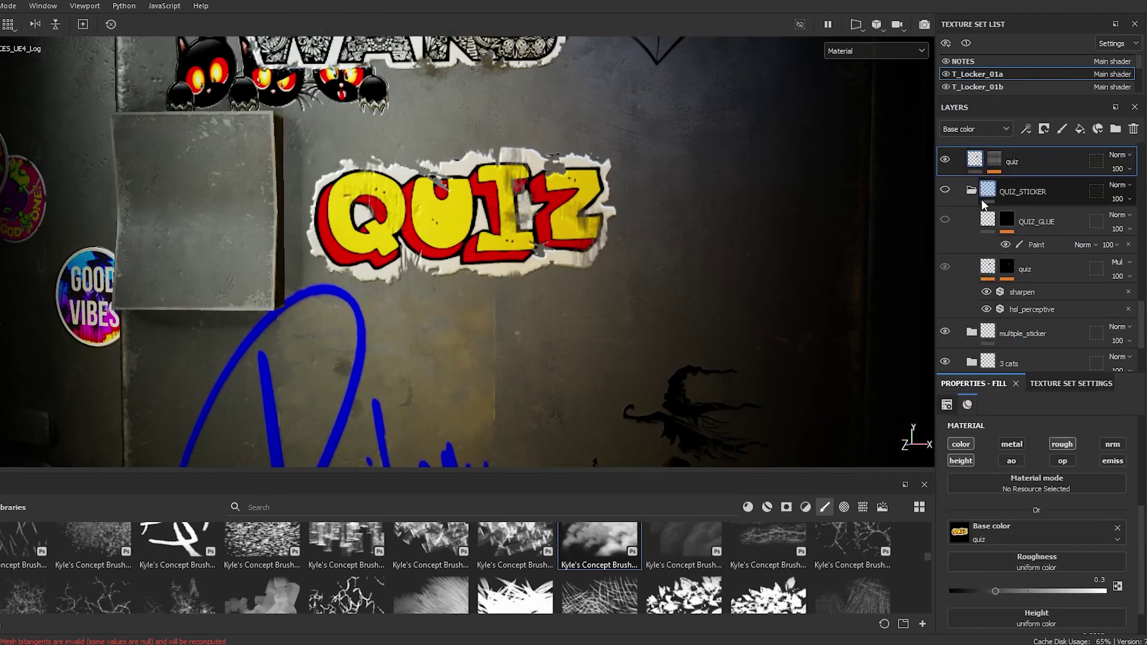
right_click(977, 160)
left_click(1017, 533)
left_click(1029, 464)
type("hsl")
key("BackSpace")
key("BackSpace")
key("BackSpace")
key("BackSpace")
type("hsl")
left_click(1009, 508)
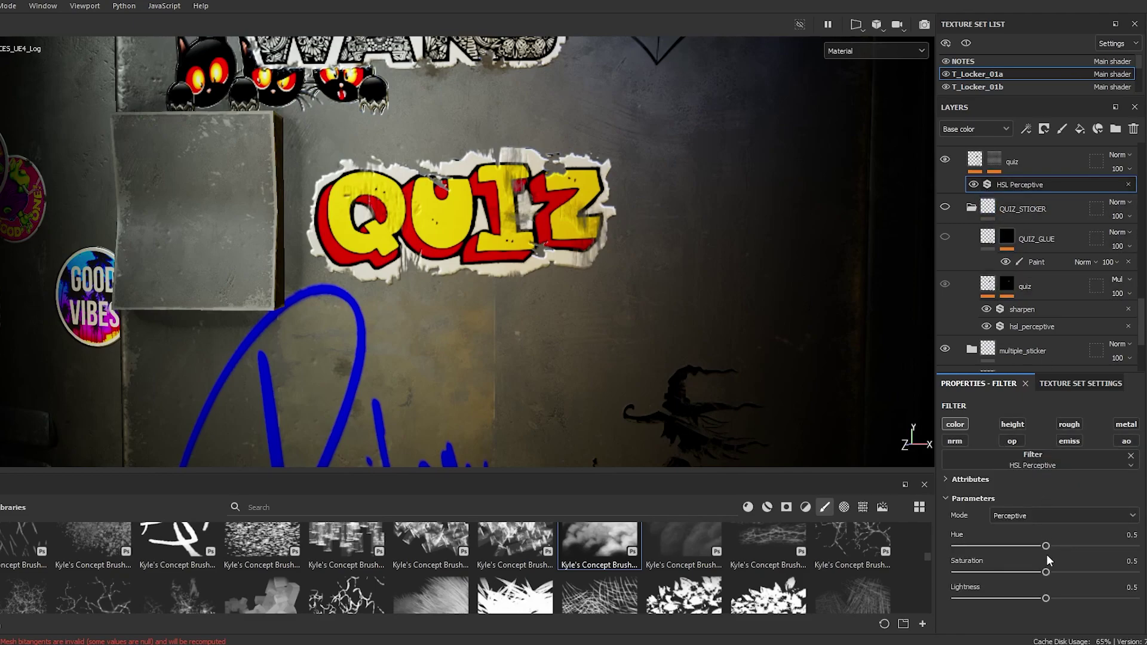
- Set the HSL Perceptive filter's hue to 0.52, saturation to 0.444 and lightness to 0.602
left_click_drag(1038, 574, 1050, 547)
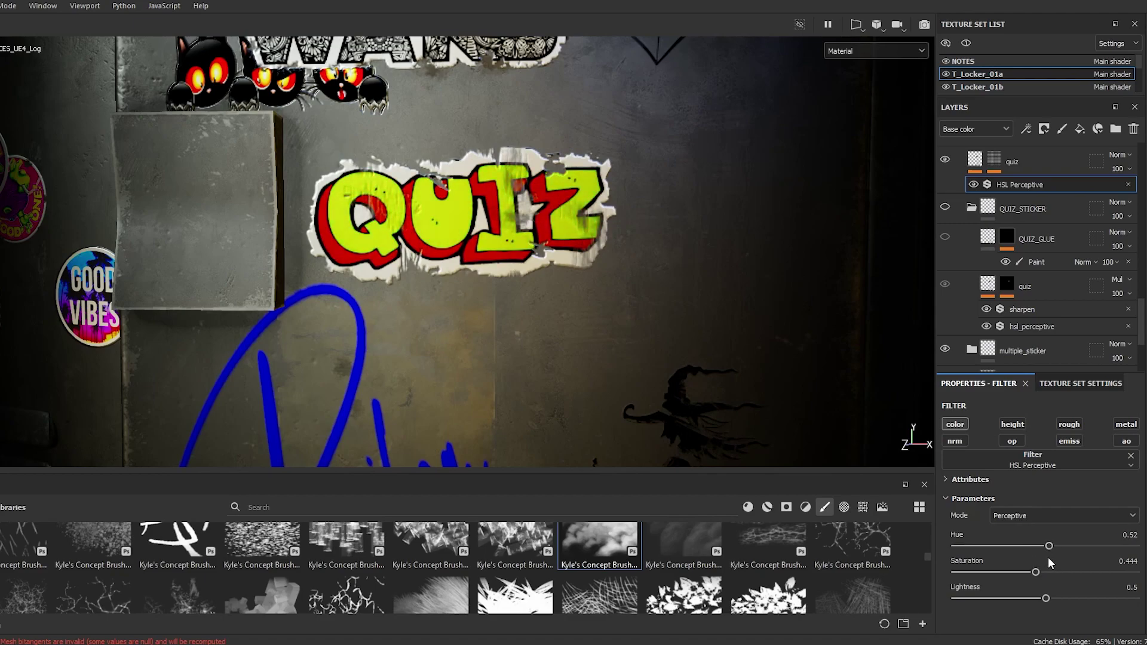
left_click_drag(1045, 597, 1063, 598)
key("f")
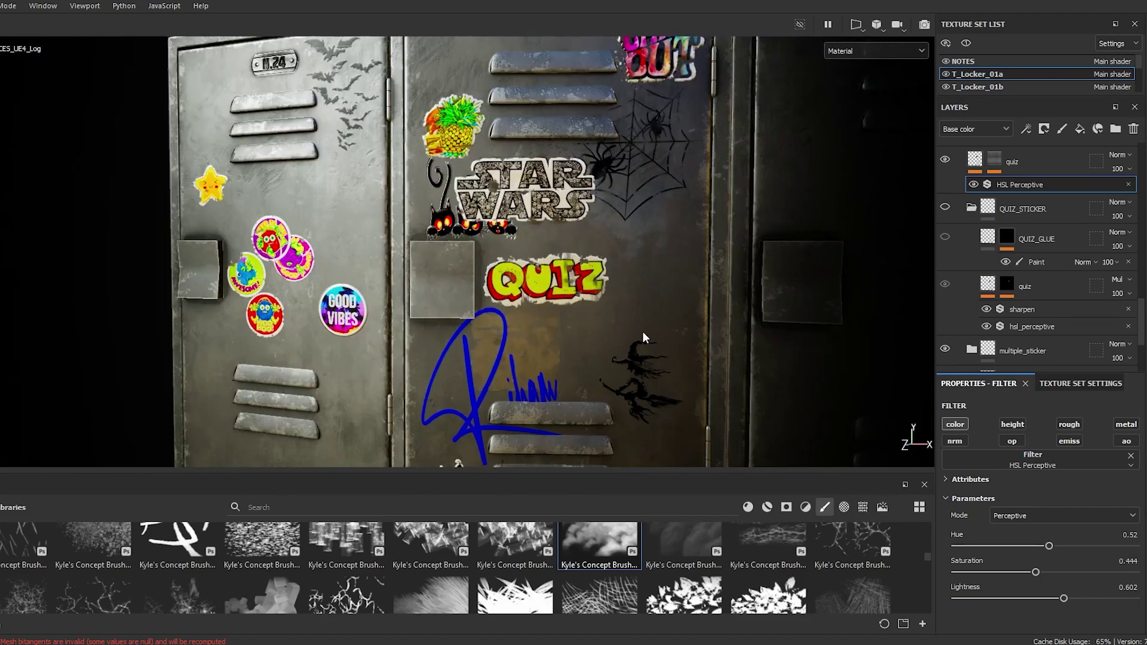
- Add a Sharpen filter above HSL Perceptive on the quiz layer
right_click(1019, 185)
left_click(1052, 420)
left_click(1027, 459)
type("sharpen")
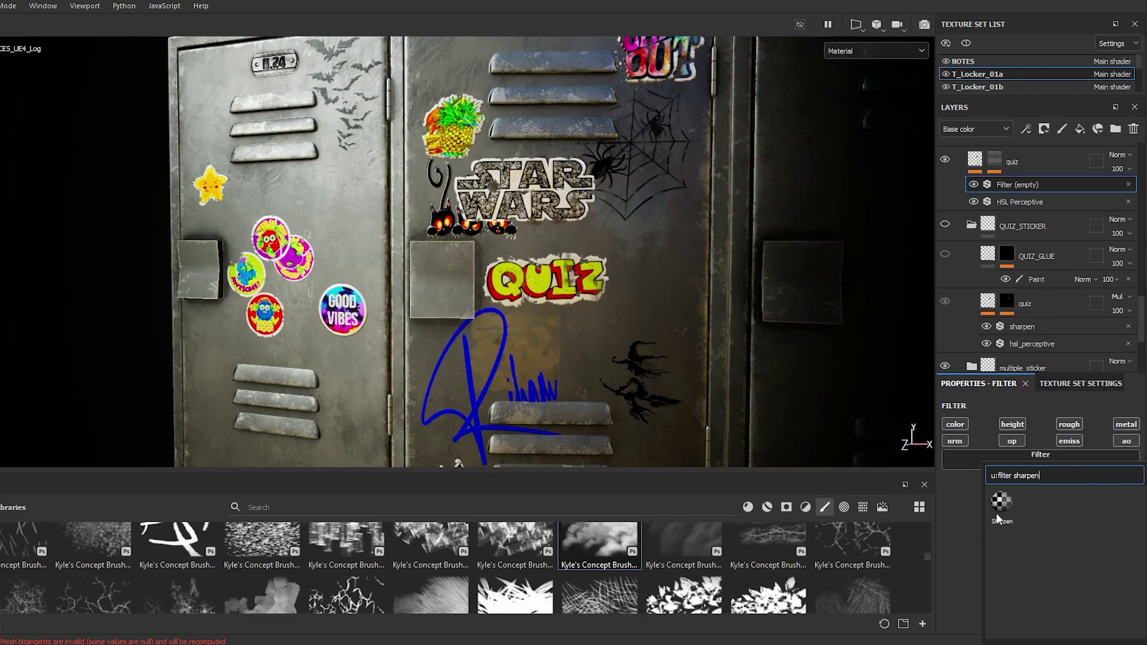
left_click(996, 512)
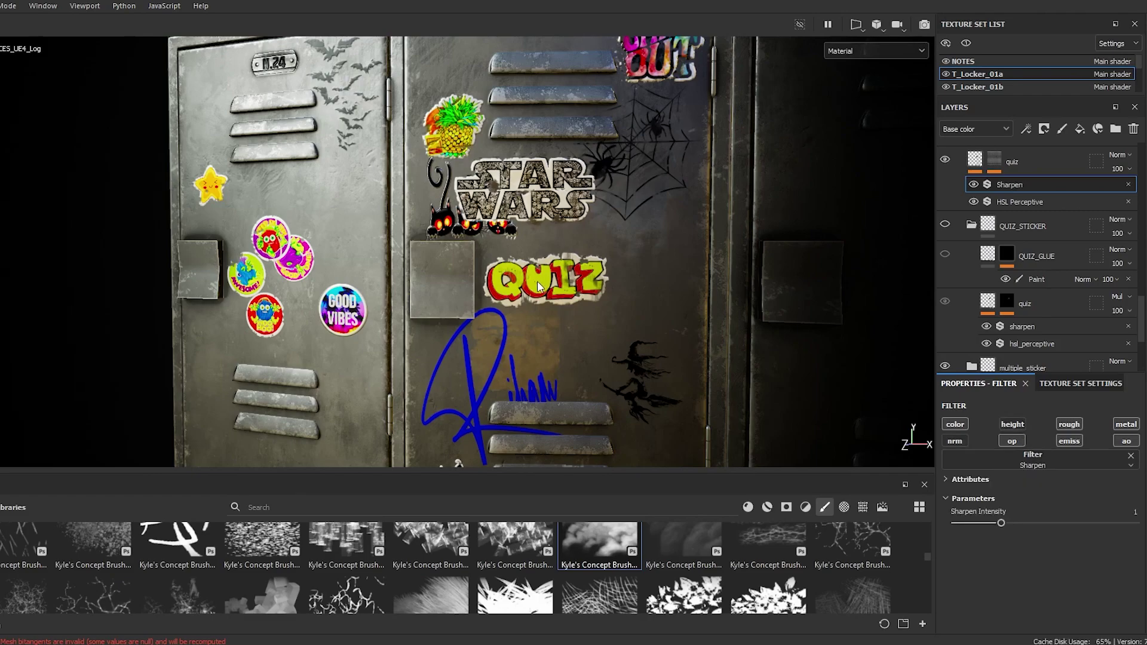
- Compare the sticker with and without sharpening, set the sharpen intensity to 0.13 and collapse the QUIZ_STICKER folder
left_click(973, 184)
left_click(973, 185)
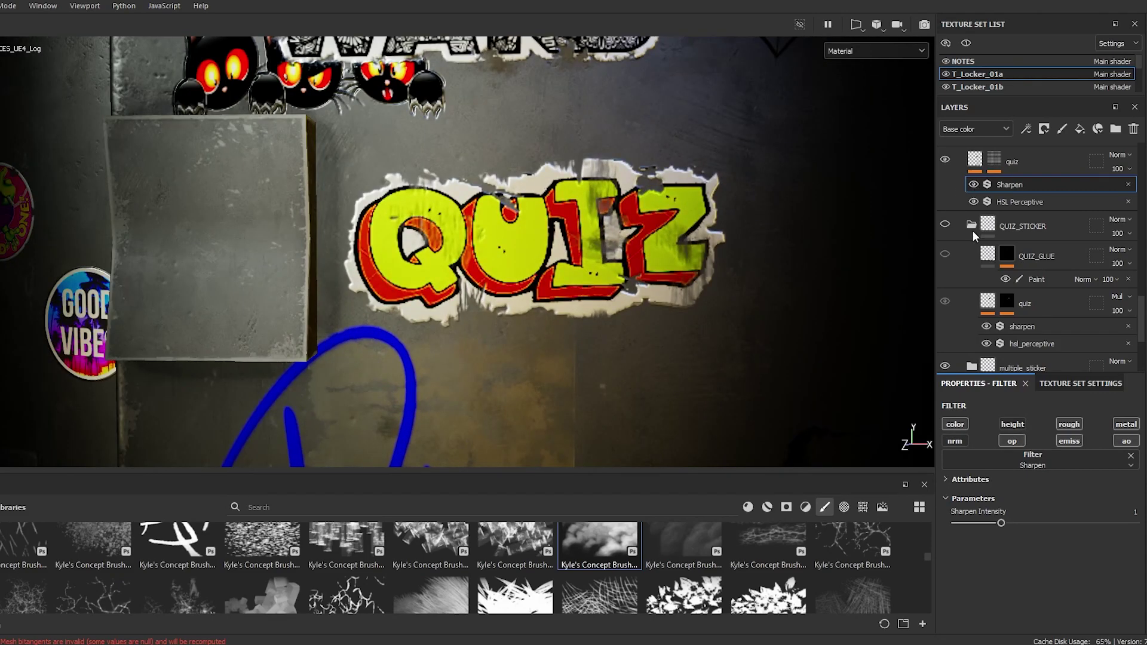
left_click_drag(977, 524, 955, 524)
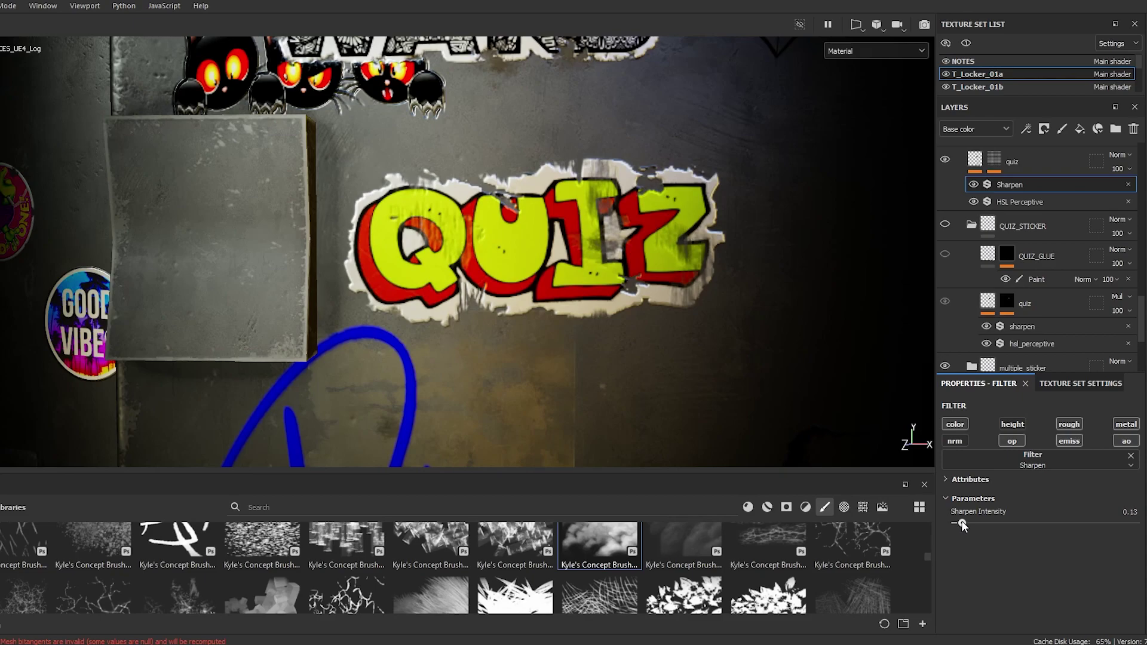
left_click(1040, 165)
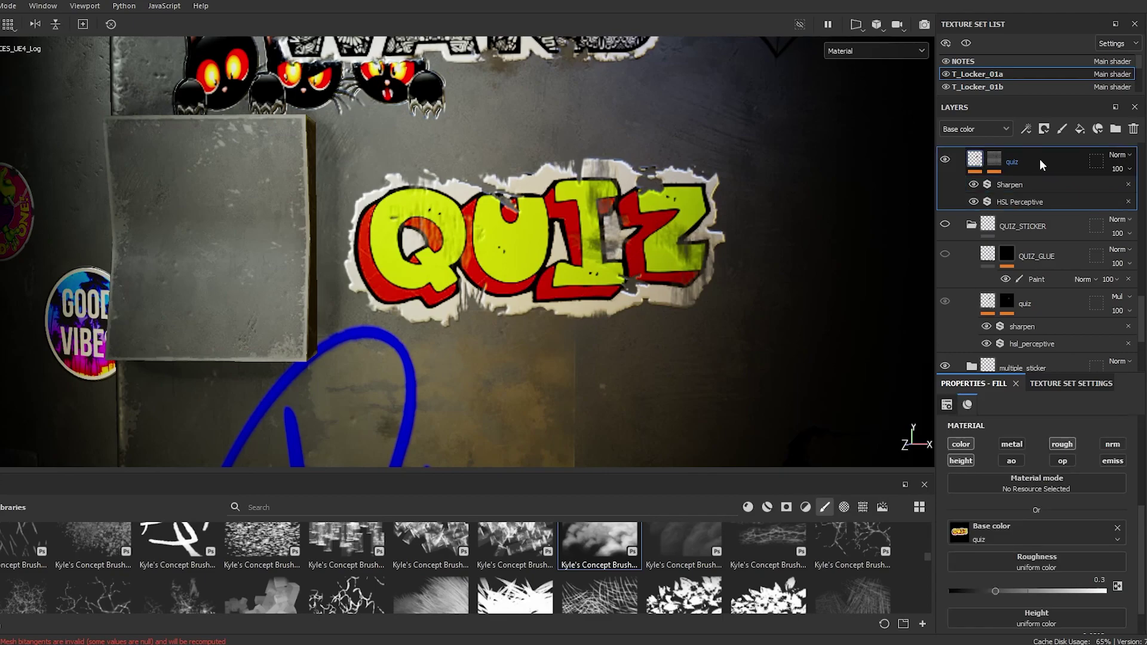
left_click(971, 226)
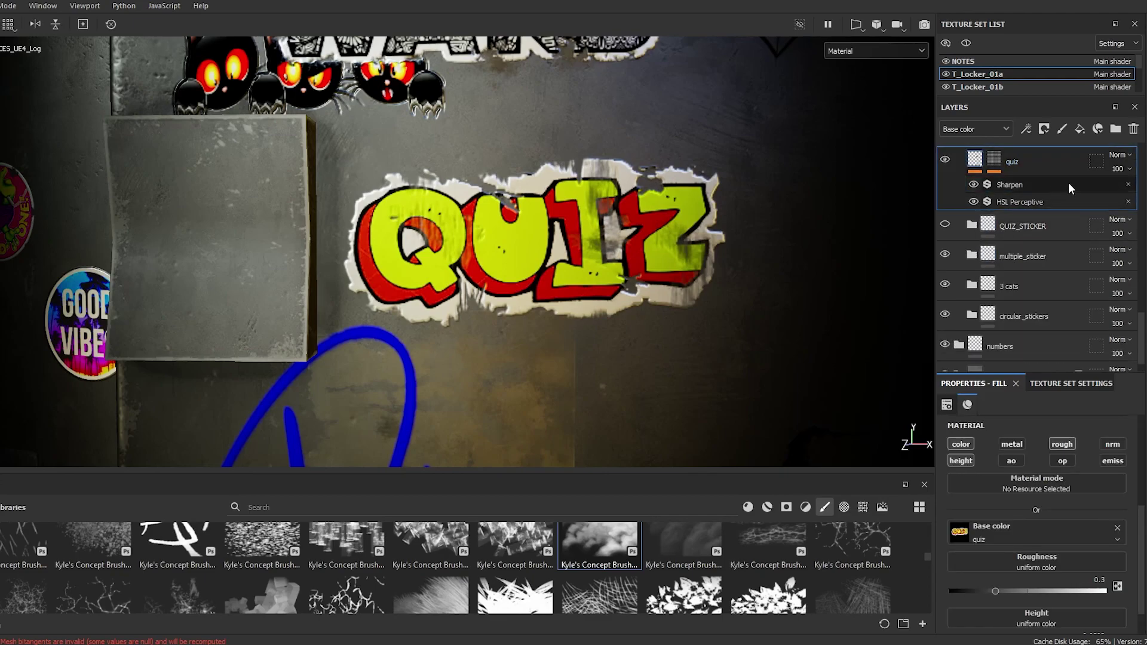
- Add a black-masked fill layer named quiz_glue above the quiz layer, with only the roughness channel enabled
scroll(1057, 215, "up", 2)
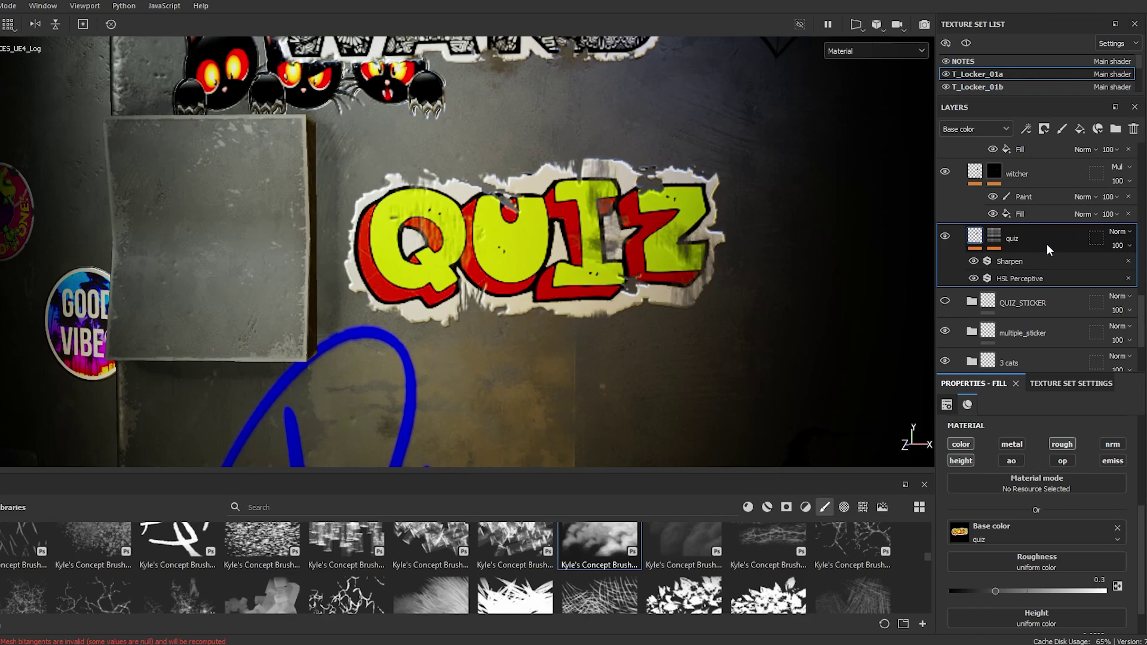
right_click(1031, 238)
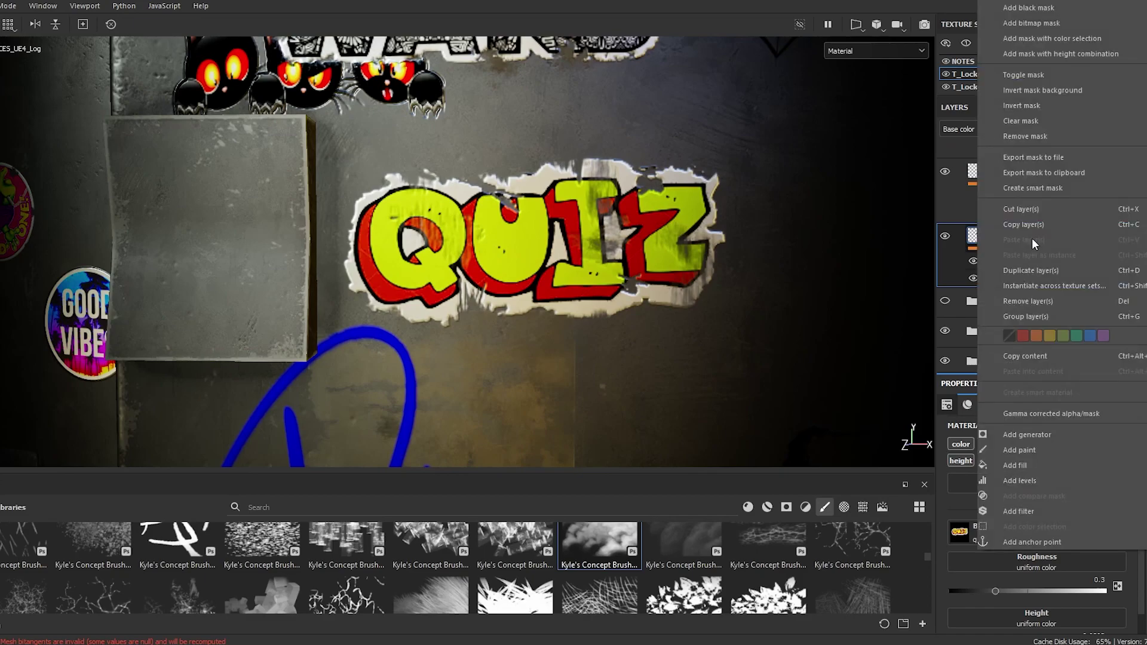
key("Escape")
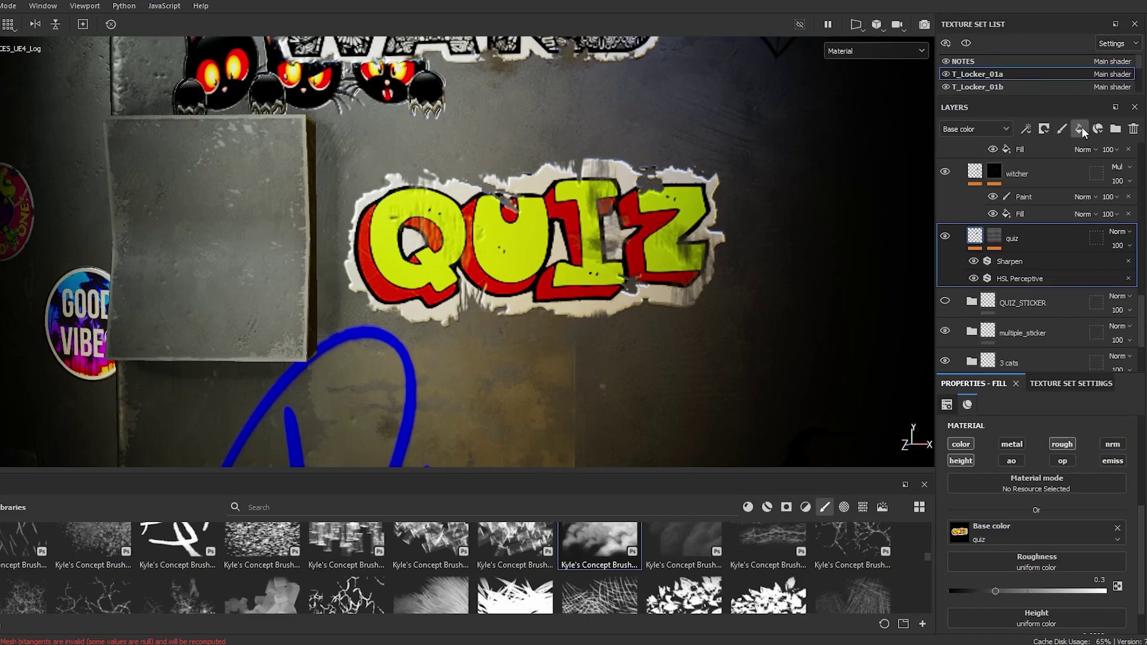
left_click(1079, 129)
right_click(1020, 241)
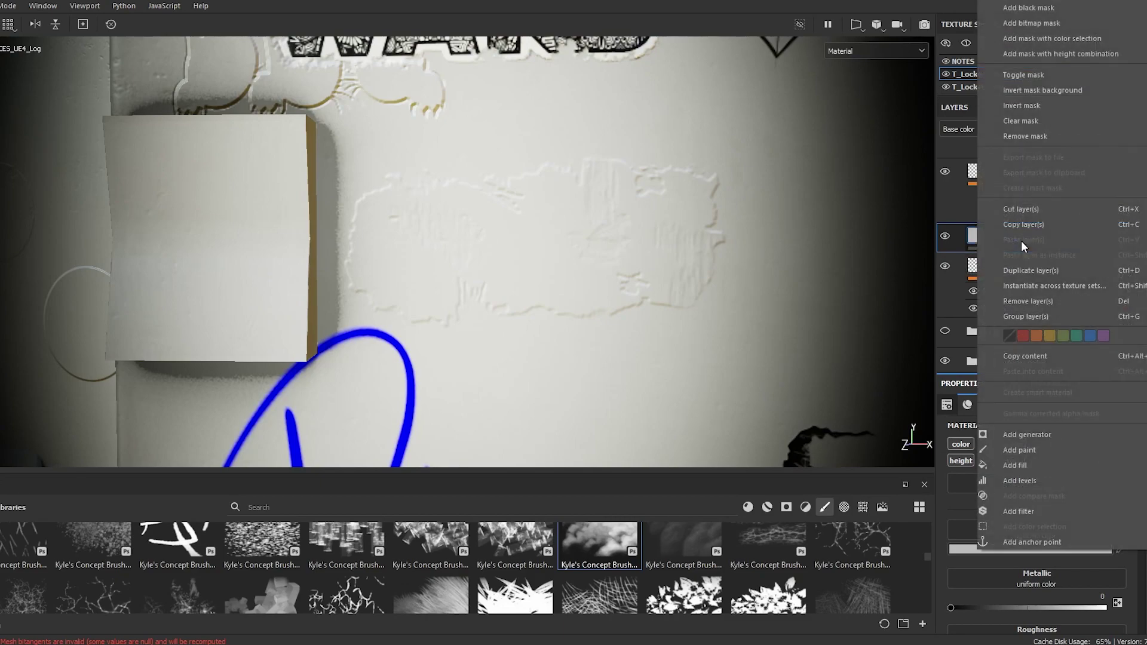
left_click(1023, 8)
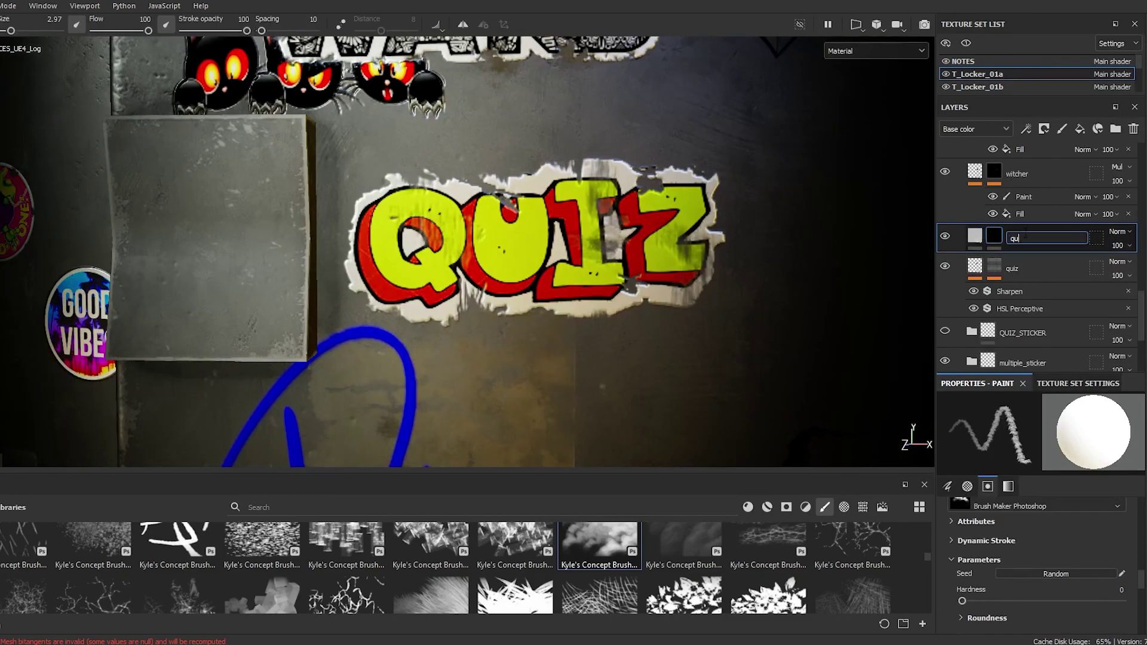
left_click(974, 236)
left_click(1061, 444)
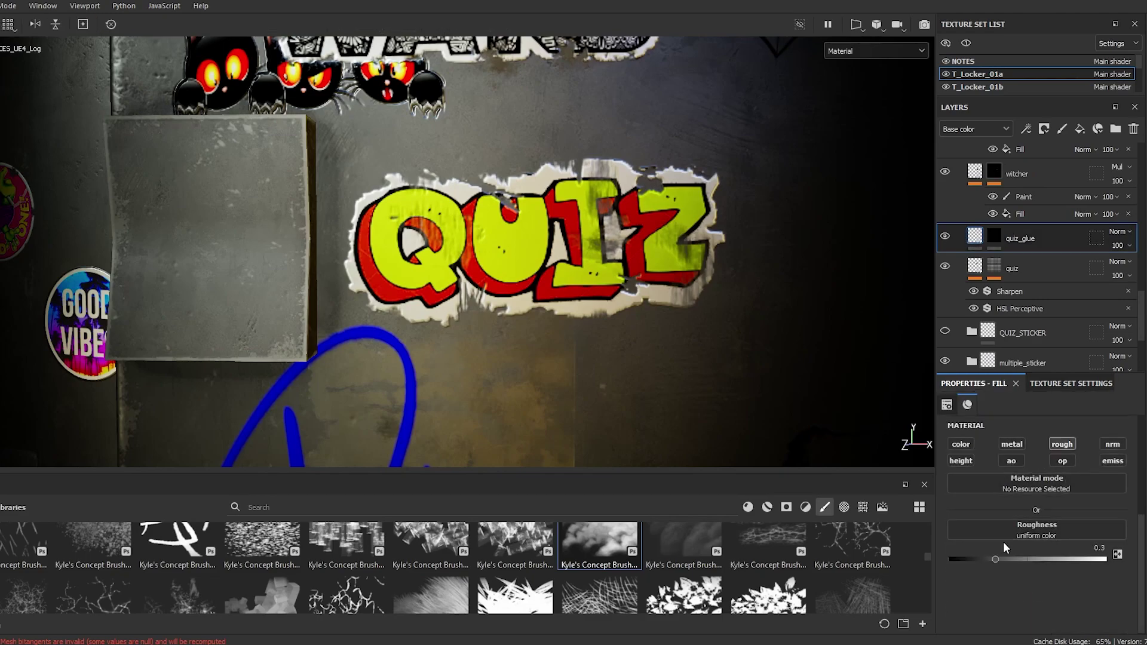
- Add a paint effect to the quiz_glue mask and paint glue residue at the sticker's lower edge with brush size 1.75
left_click(994, 239)
right_click(995, 242)
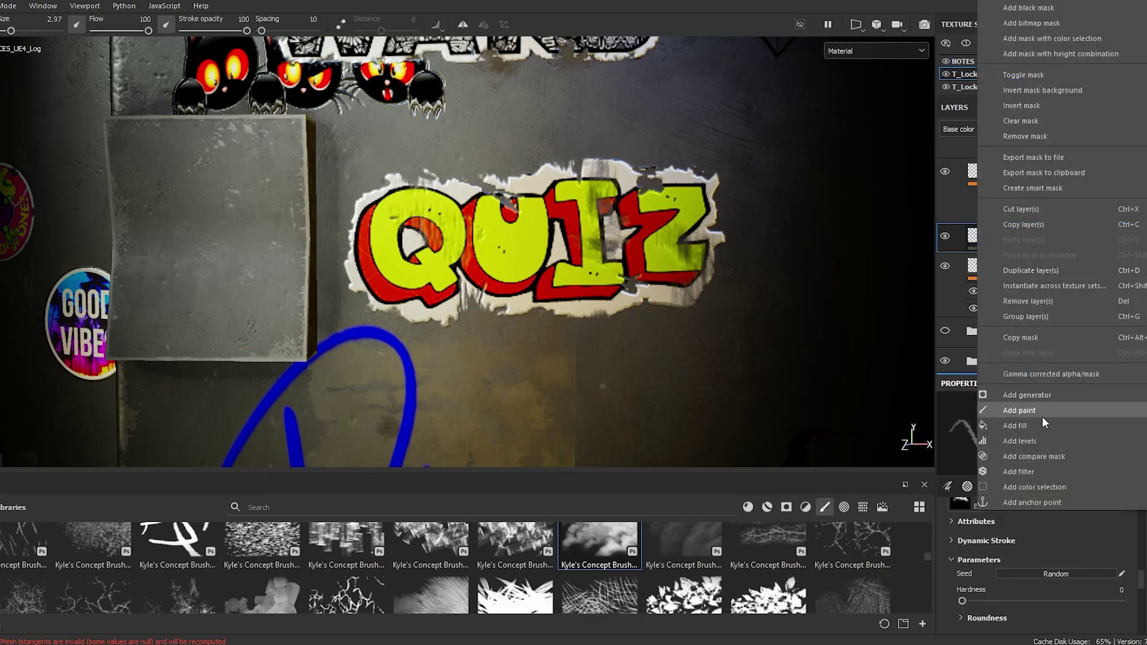
left_click(1038, 417)
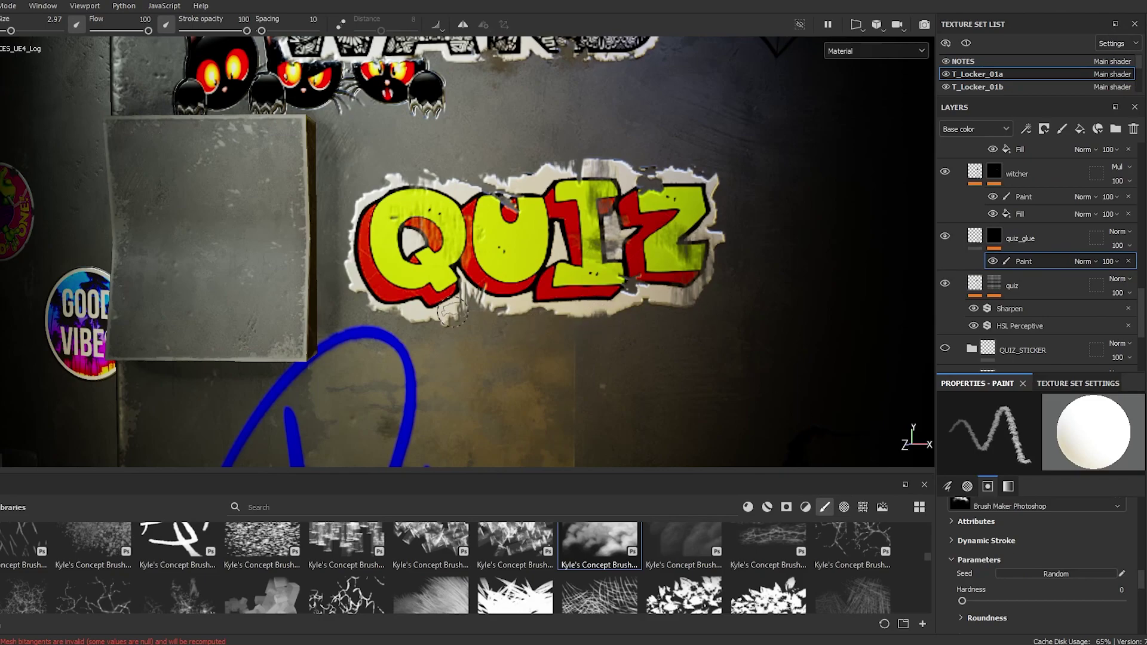
key("bracketleft")
key("bracketleft")
key("bracketleft")
key("bracketleft")
key("bracketleft")
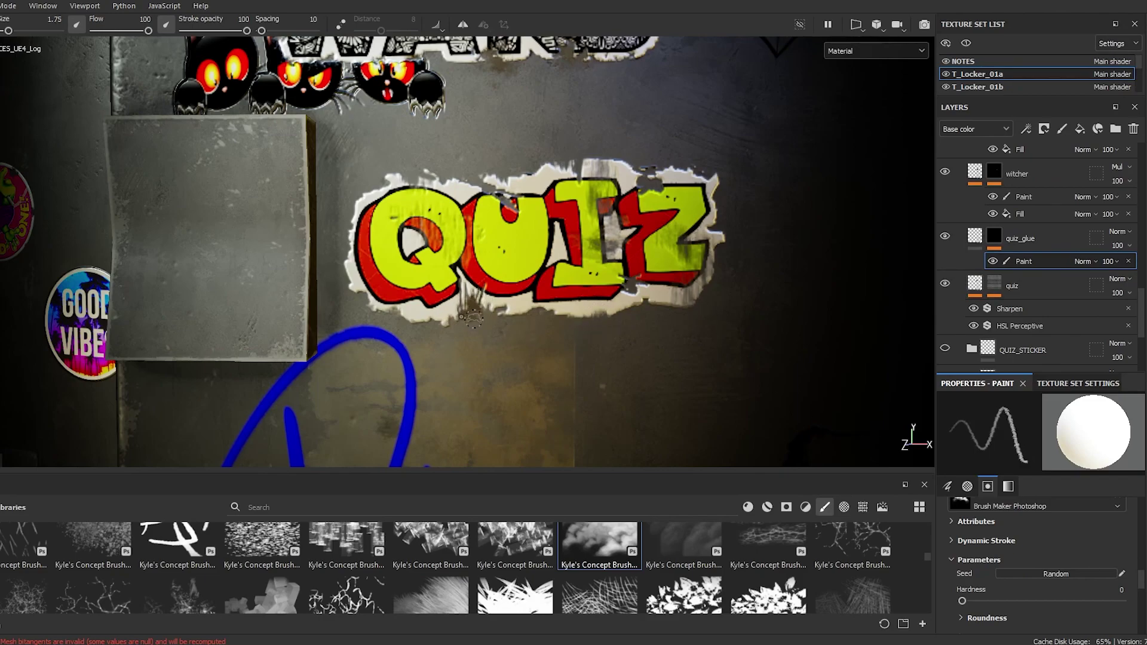
- Place quiz_glue beneath the quiz layer and paint more residue around the sticker's torn edges with brush size 1.26
left_click_drag(1044, 234, 1028, 329)
key("bracketleft")
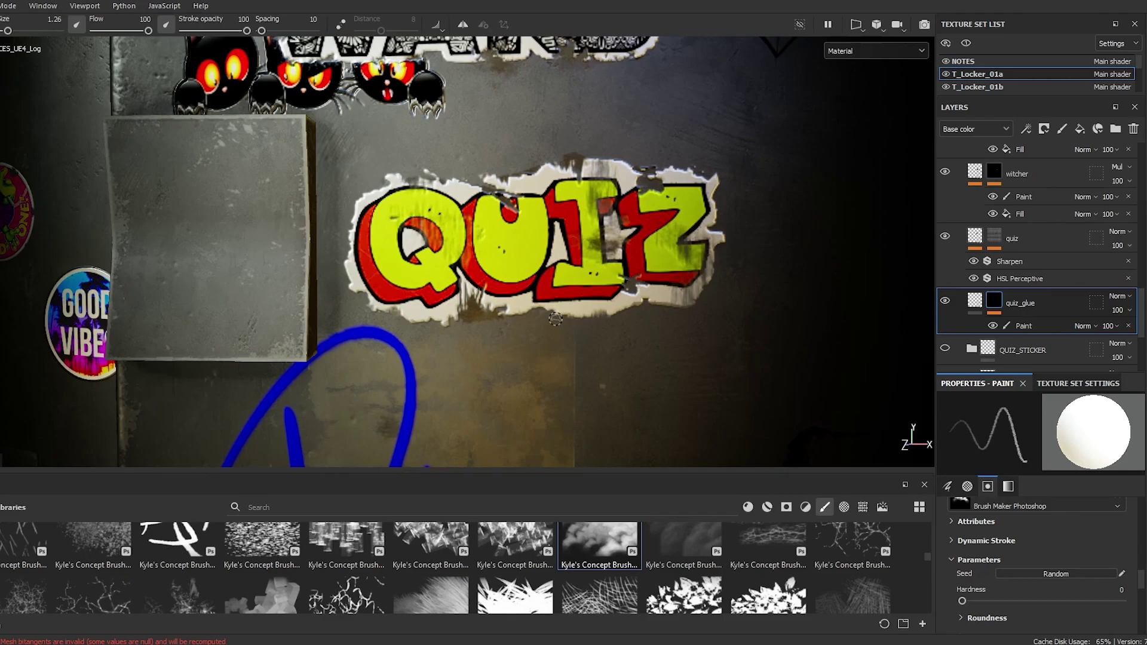
scroll(555, 321, "down", 5)
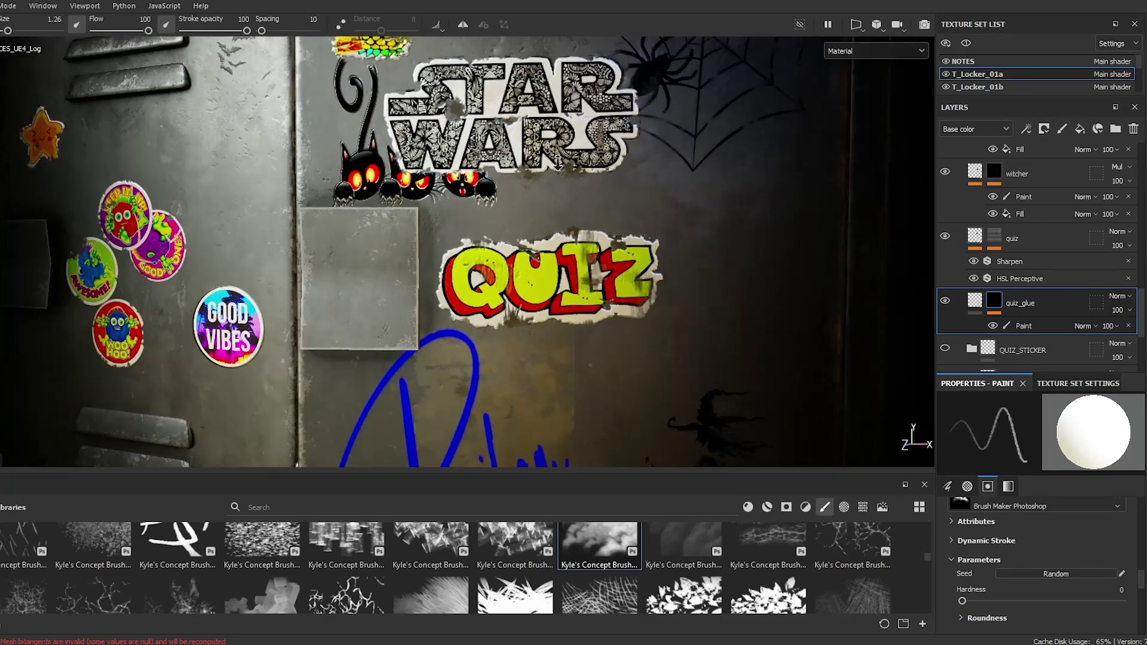
- Examine the stickers on the full locker model from several angles and under rotated environment lighting
right_click_drag(558, 167, 555, 113, "alt")
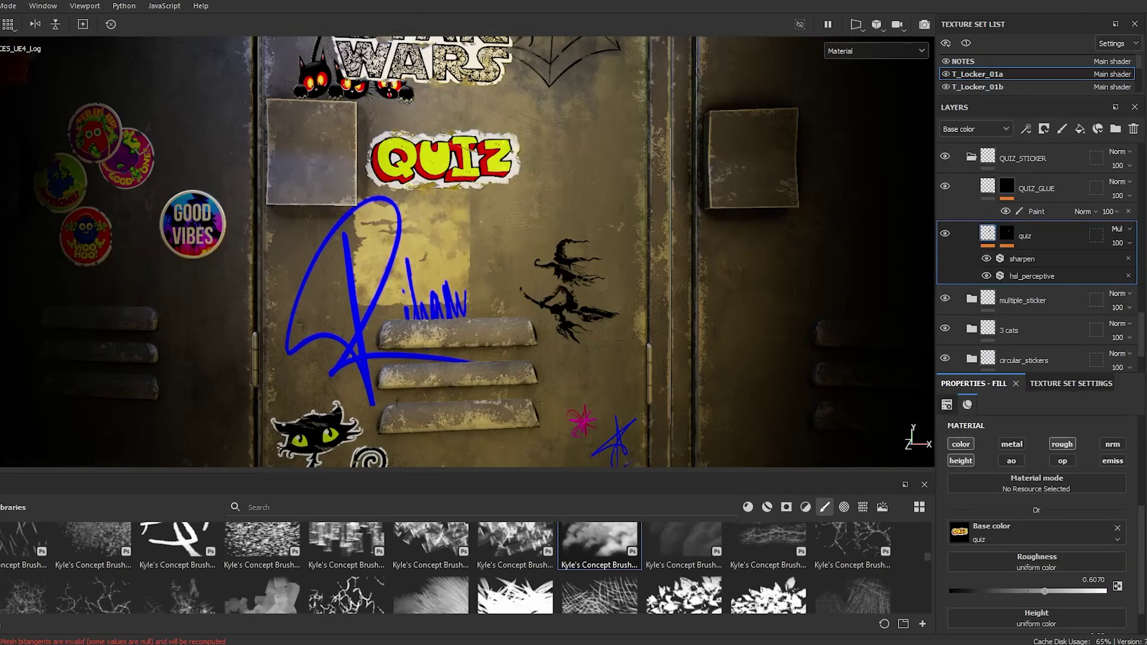
mouse_move(442, 218)
right_mouse_down("shift")
mouse_move(514, 217)
mouse_move(427, 217)
right_mouse_up("shift")
middle_click_drag(426, 217, 476, 343, "alt")
left_click_drag(476, 343, 465, 289, "alt")
right_click_drag(475, 332, 504, 359, "shift")
left_click_drag(504, 360, 549, 383, "alt")
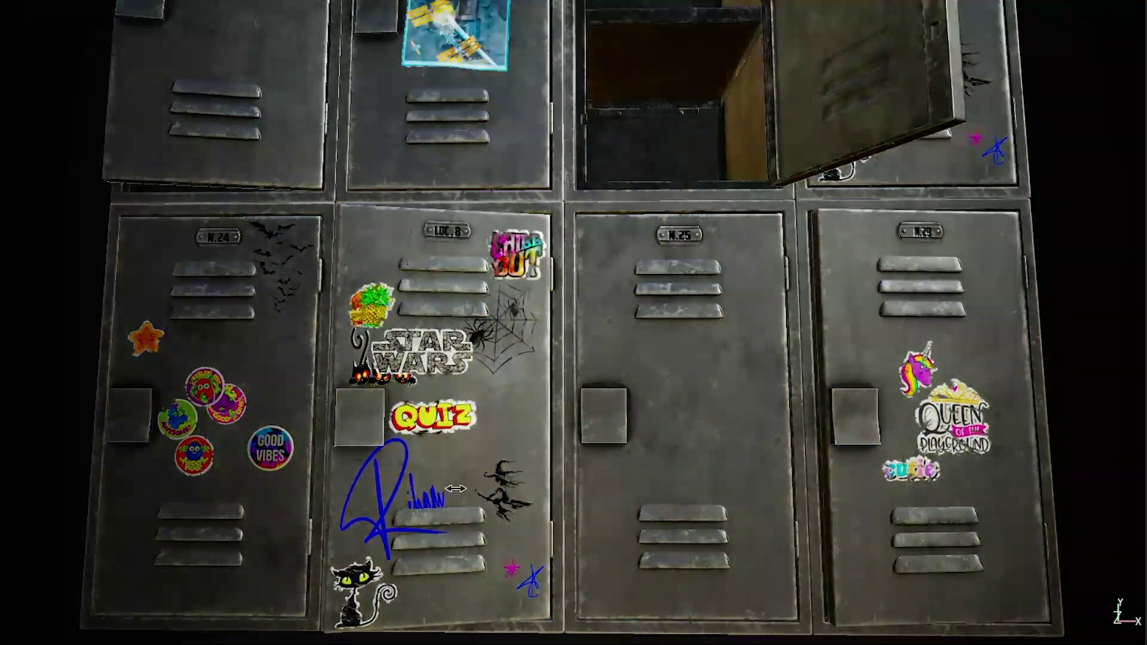
right_click_drag(456, 489, 725, 325, "shift")
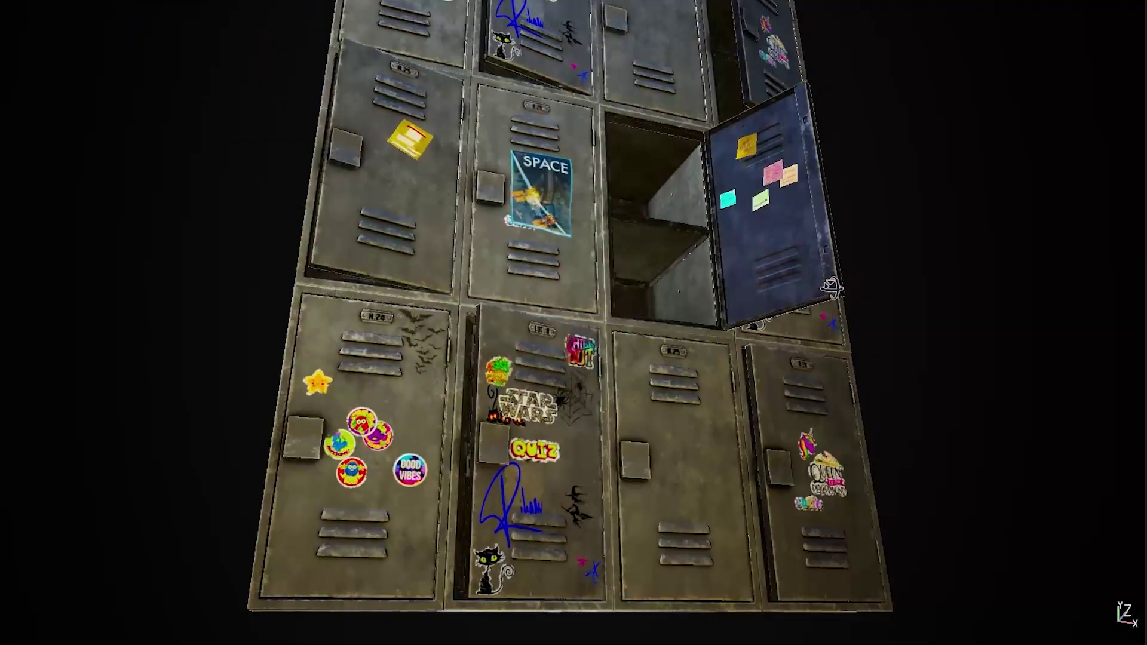